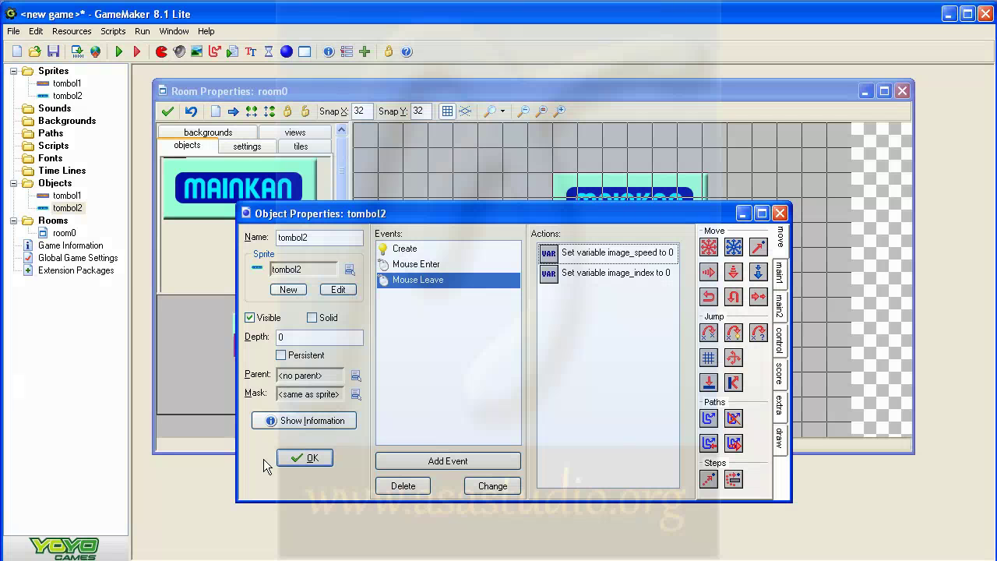
Close the tombol2 object's properties and delete the MAINKAN and TOMBOL button instances from room0.
click(285, 458)
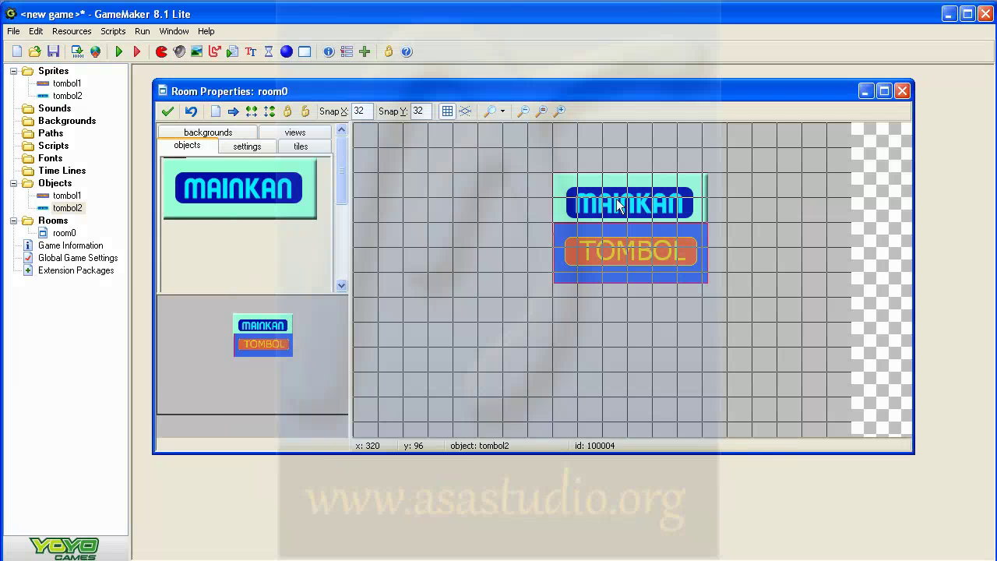
right_click(618, 201)
click(633, 221)
right_click(606, 244)
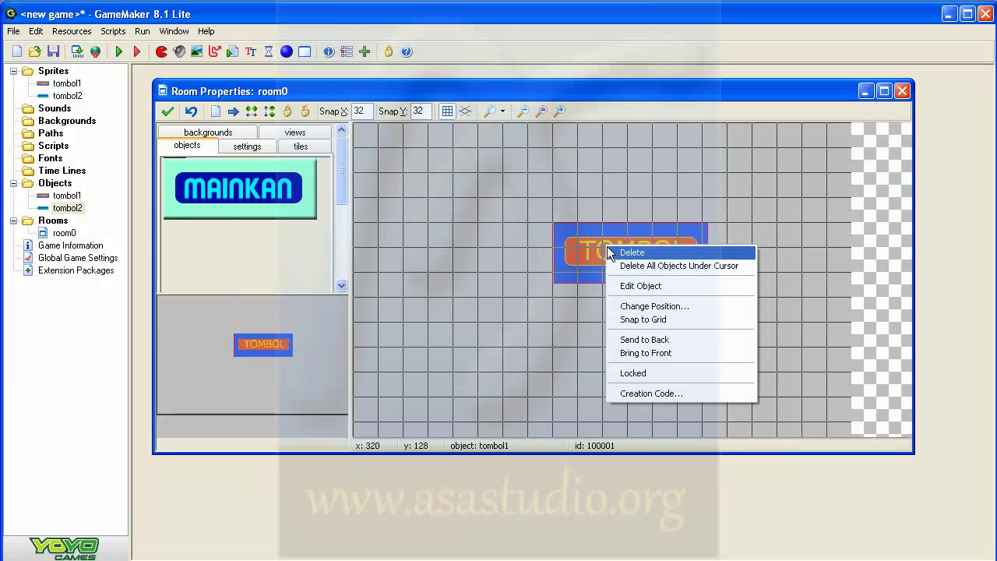
click(634, 267)
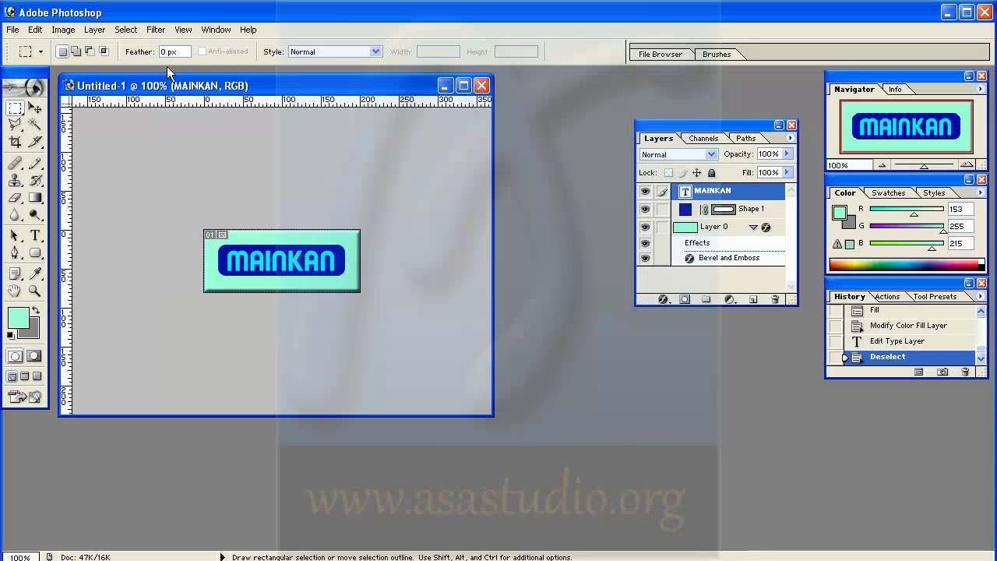
Switch to Adobe Photoshop and create a new document 80 pixels wide and 140 pixels high.
drag(166, 81, 263, 80)
click(14, 31)
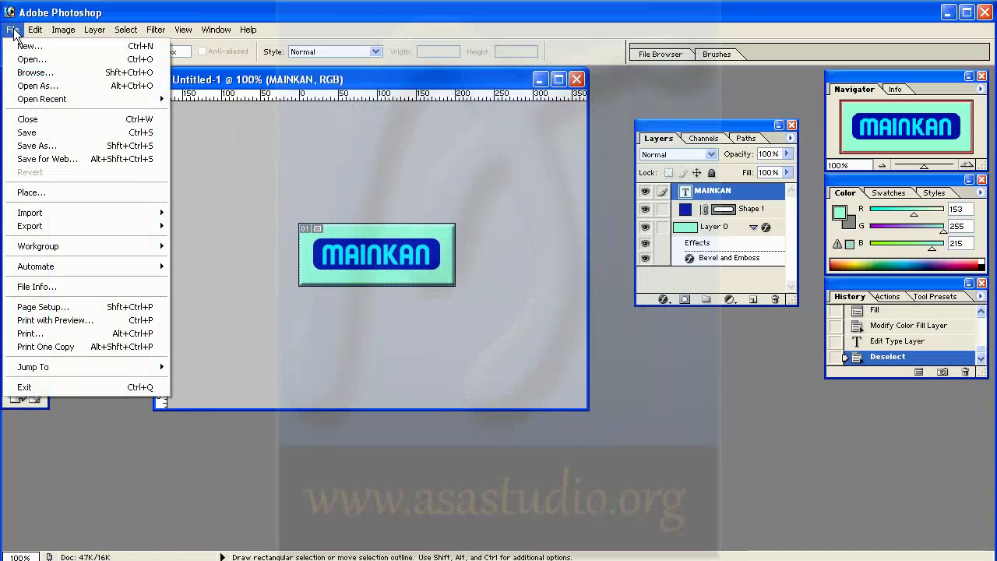
click(29, 46)
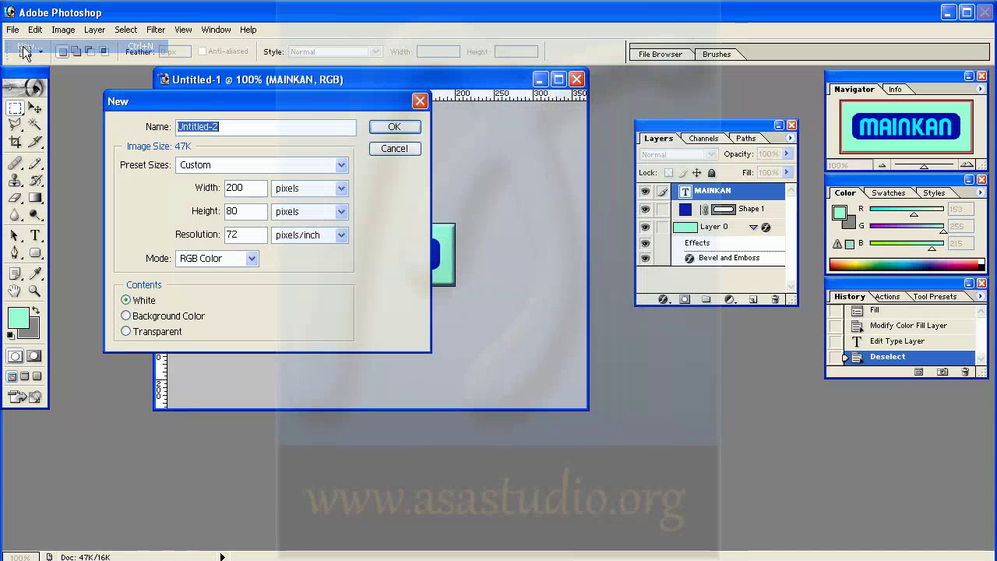
double_click(236, 189)
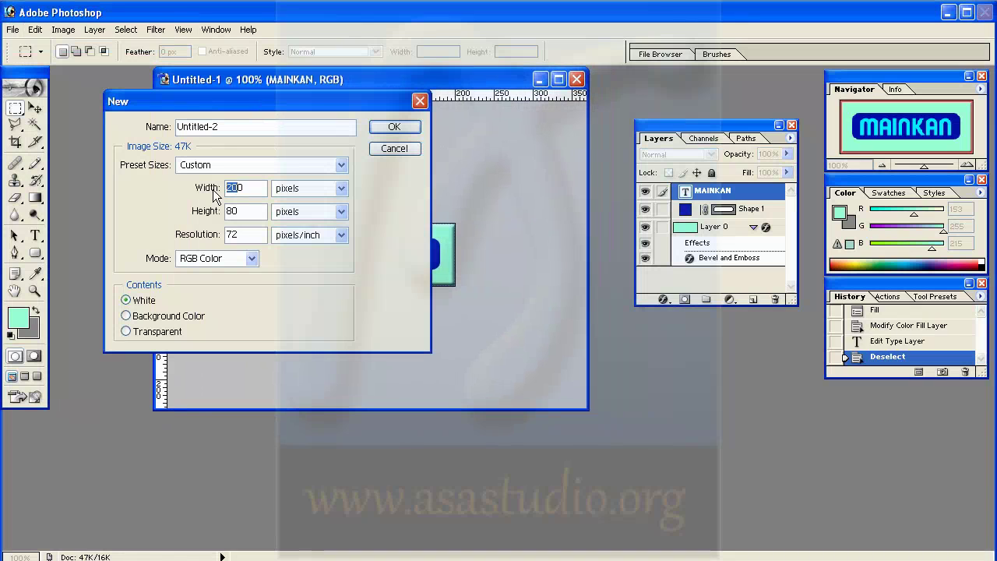
text(80)
drag(231, 211, 218, 218)
text(14)
click(394, 127)
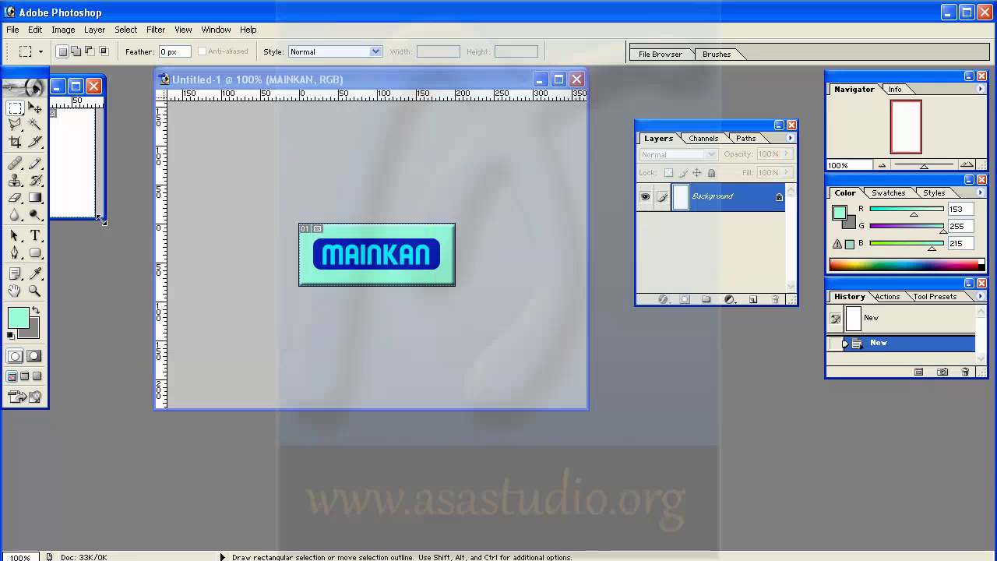
Convert the new document's Background into a regular layer and clear its white fill to transparency.
drag(102, 215, 244, 331)
drag(115, 86, 158, 118)
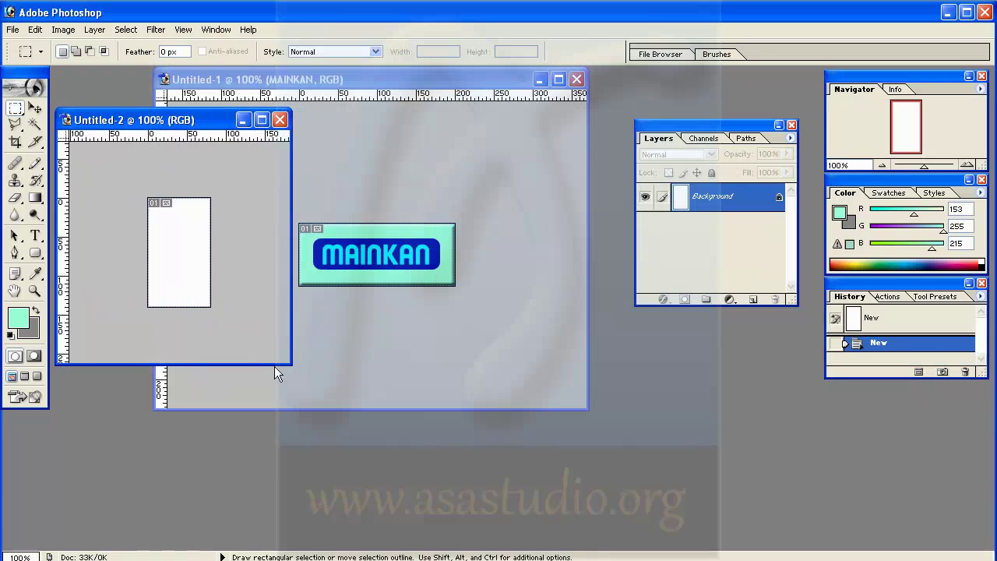
drag(286, 362, 288, 427)
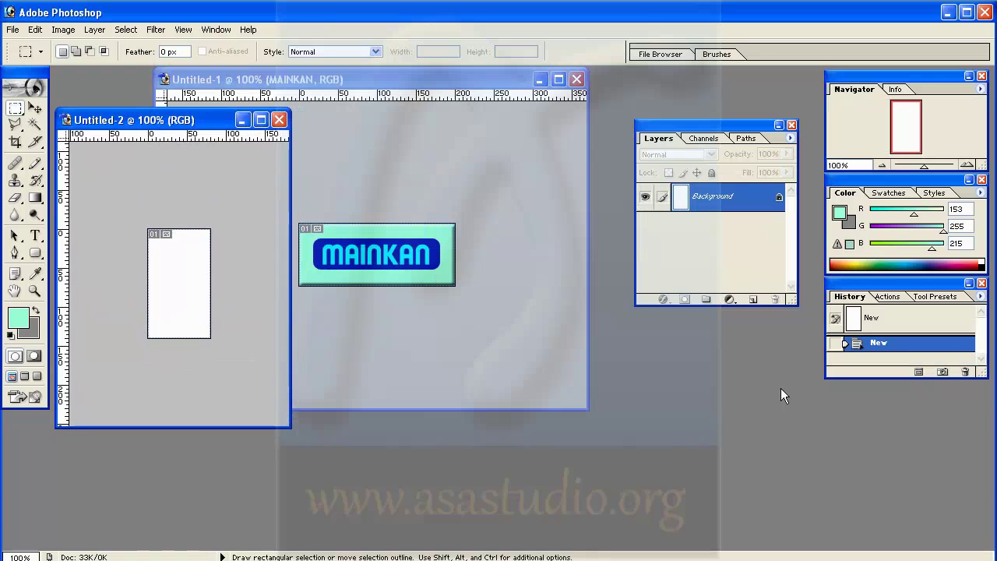
double_click(679, 200)
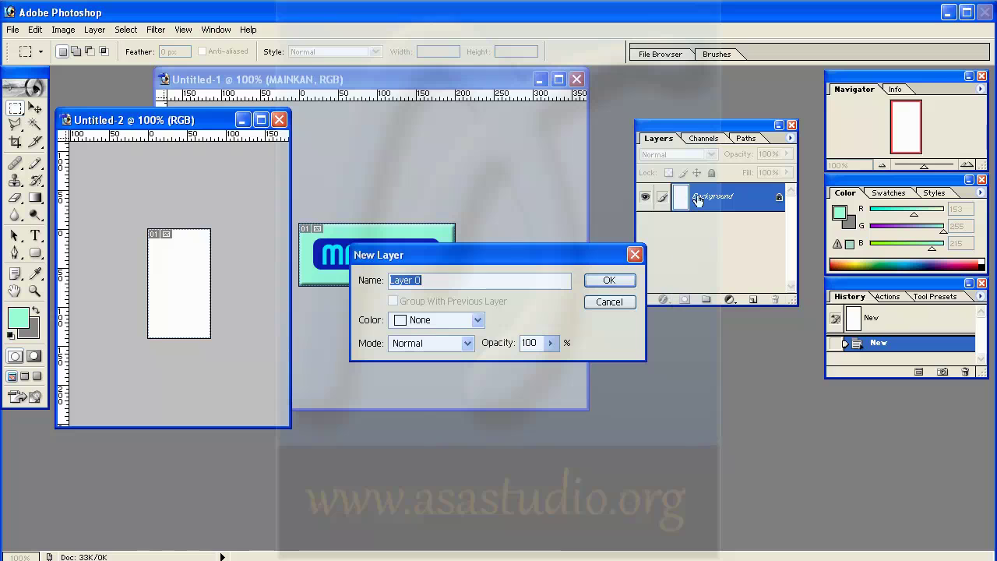
click(609, 280)
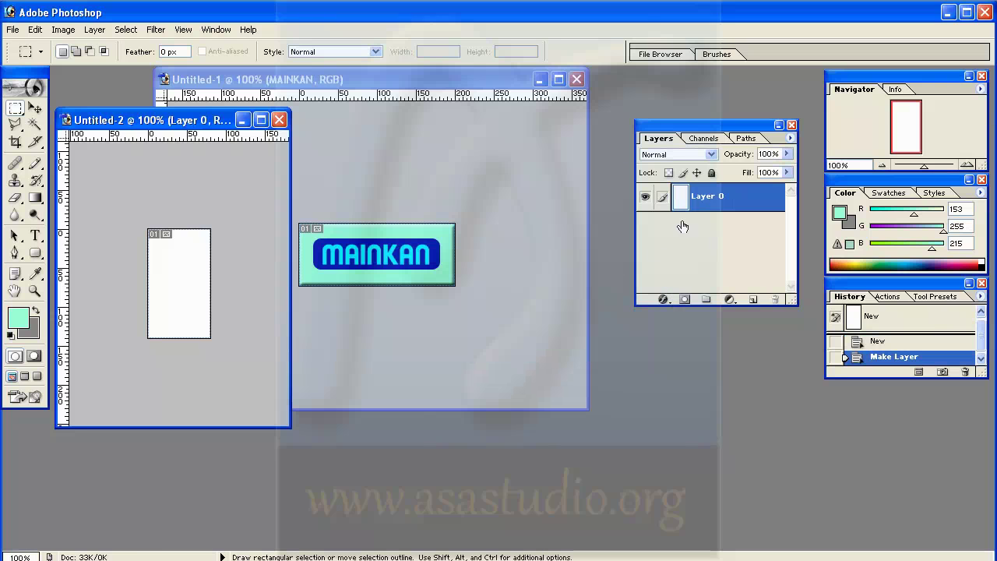
drag(111, 185, 267, 379)
key(Delete)
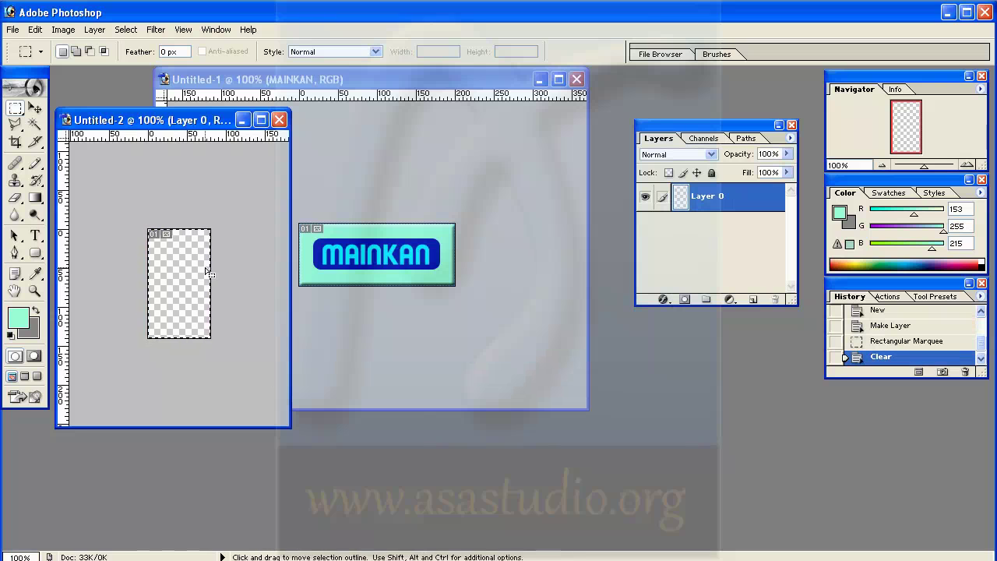
key(ctrl+d)
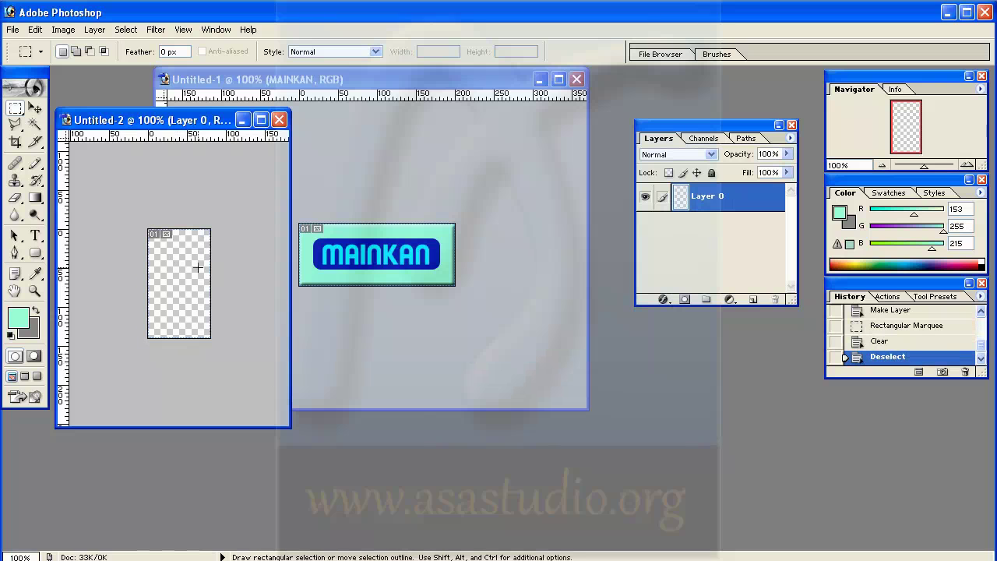
Place a vertical guide at 40 px and horizontal guides at about 25 px and 74 px on the canvas.
key(ctrl+plus)
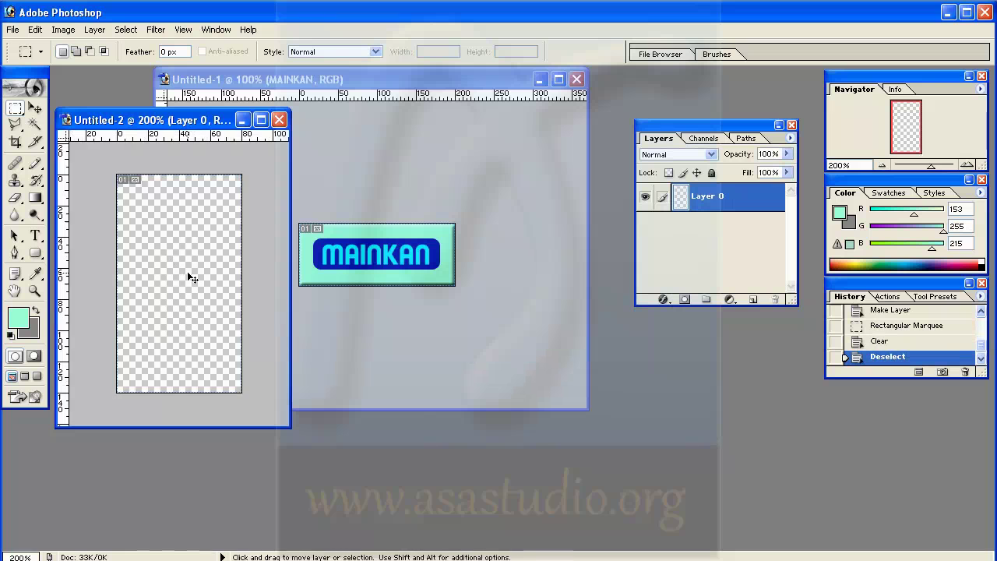
key(ctrl+plus)
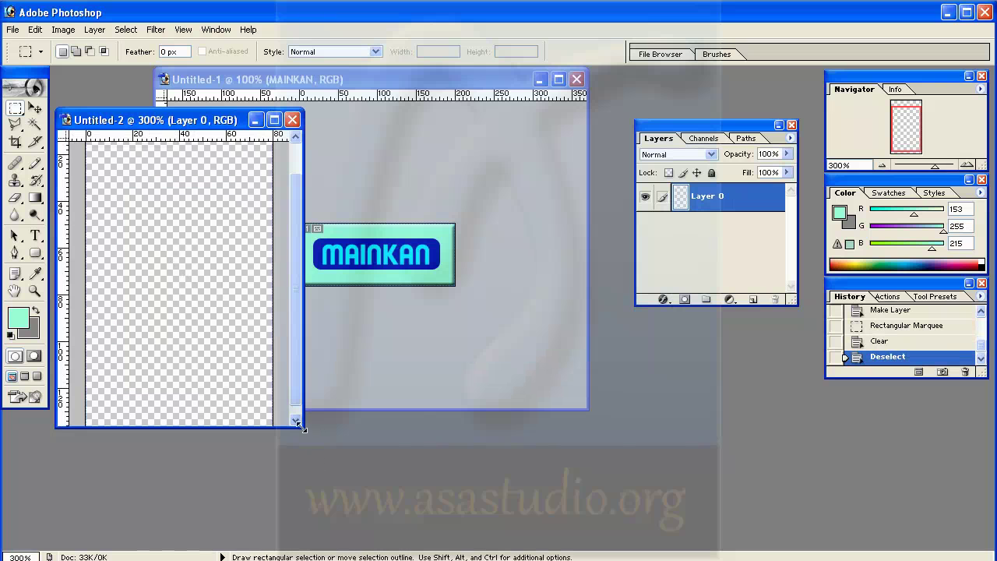
drag(306, 429, 421, 543)
drag(234, 119, 233, 95)
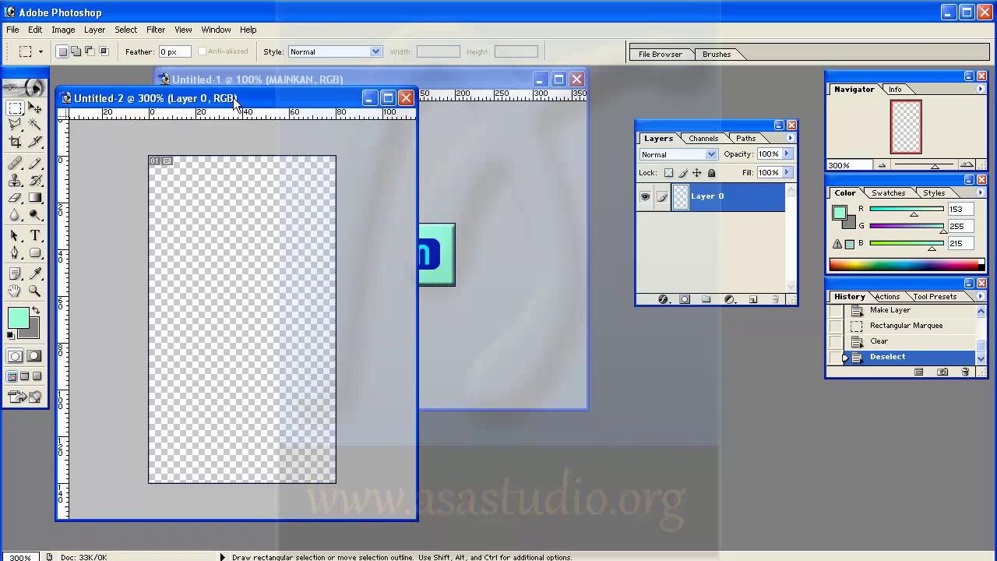
drag(66, 310, 243, 342)
drag(238, 109, 229, 211)
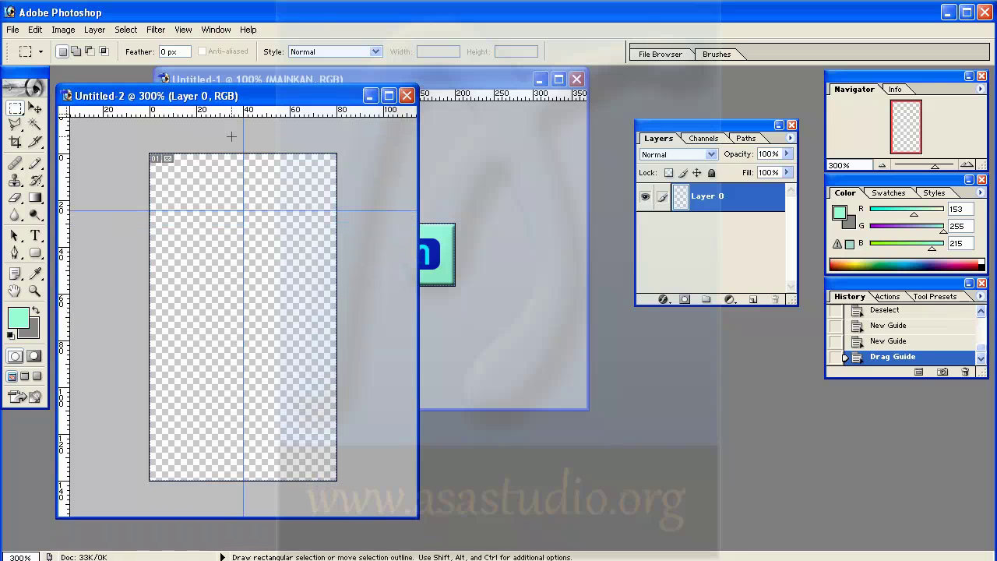
drag(231, 110, 224, 327)
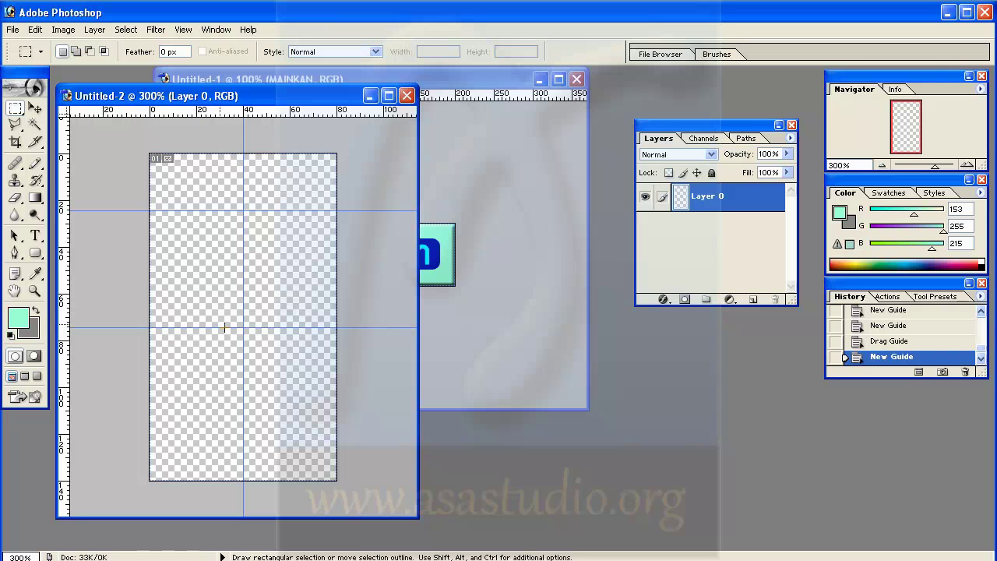
Choose the Elliptical Marquee tool and set the foreground color to dark gray, RGB 51, 51, 51.
click(16, 109)
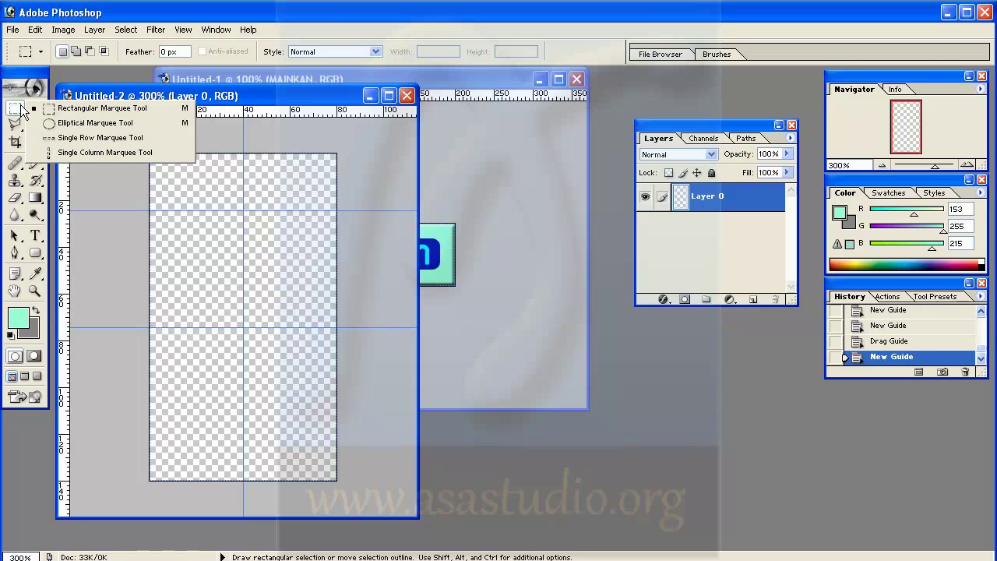
click(77, 124)
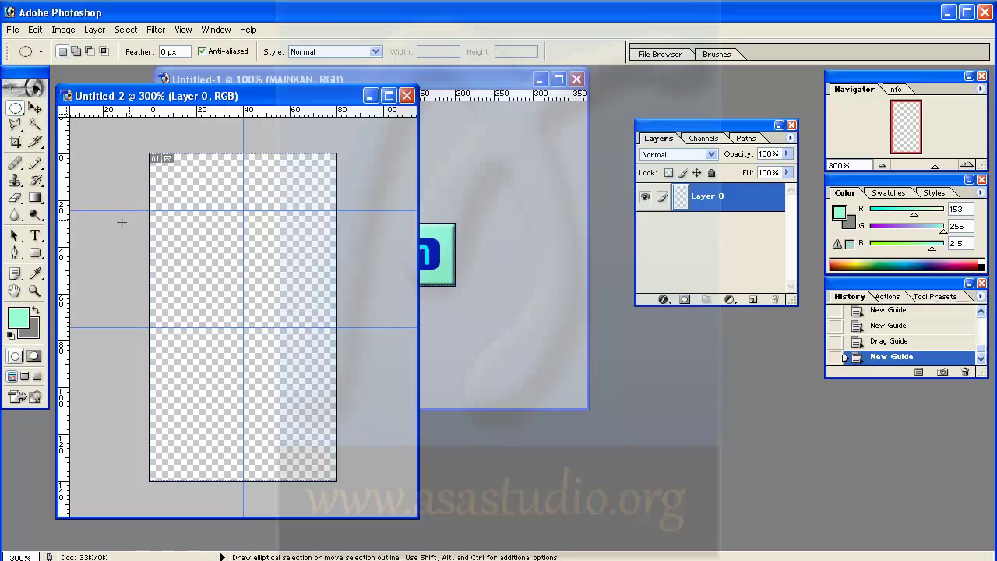
click(21, 324)
drag(388, 271, 293, 338)
click(657, 168)
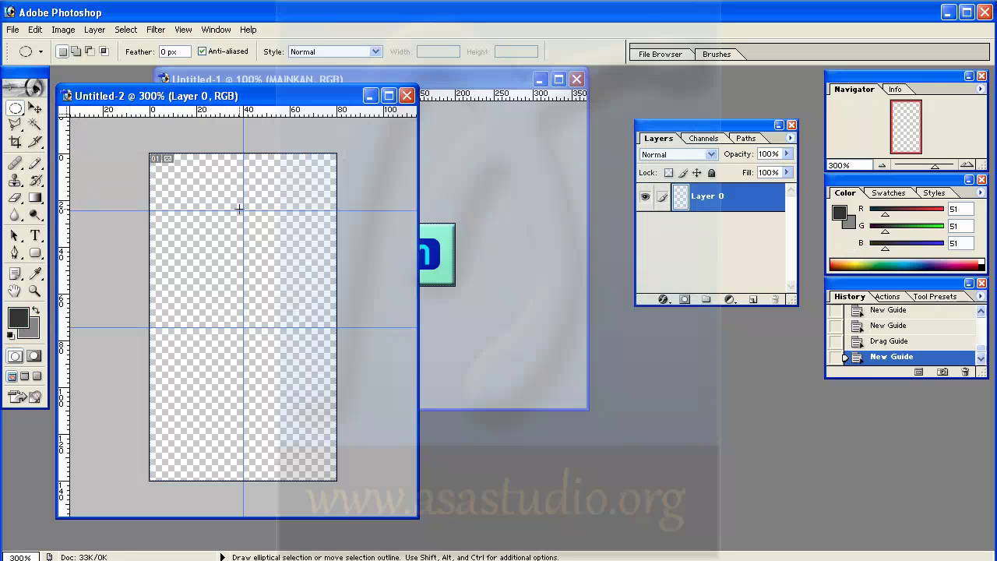
Fill a circular selection about 26 px wide, centered on the upper guide intersection, with the foreground color at 100% opacity and deselect.
key(shift)
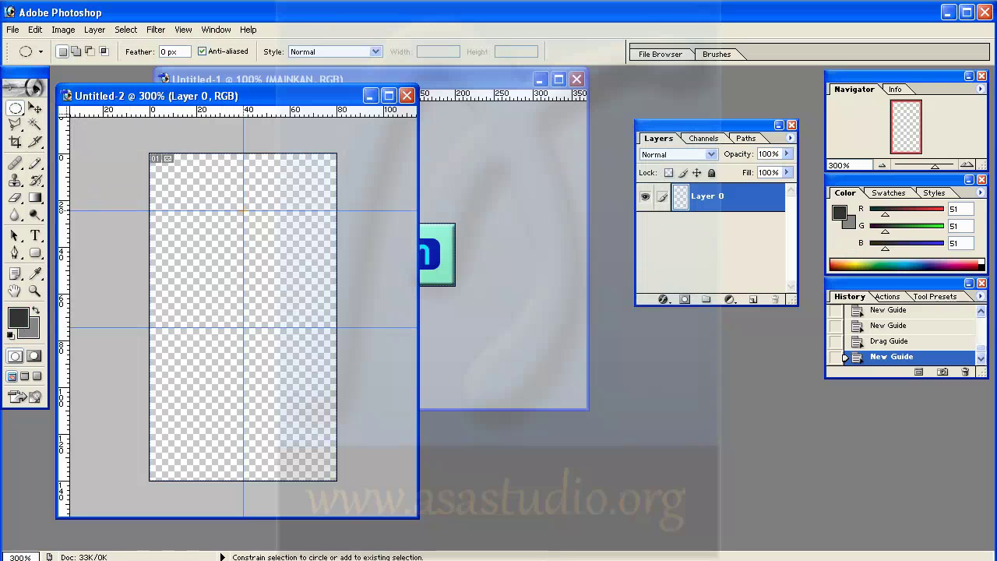
drag(243, 210, 301, 302)
drag(283, 245, 249, 220)
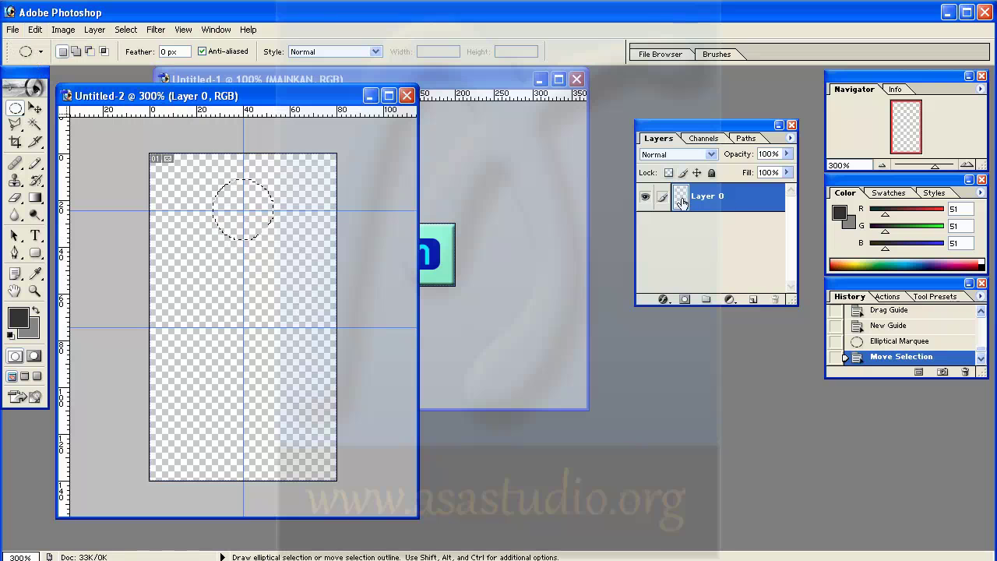
click(36, 29)
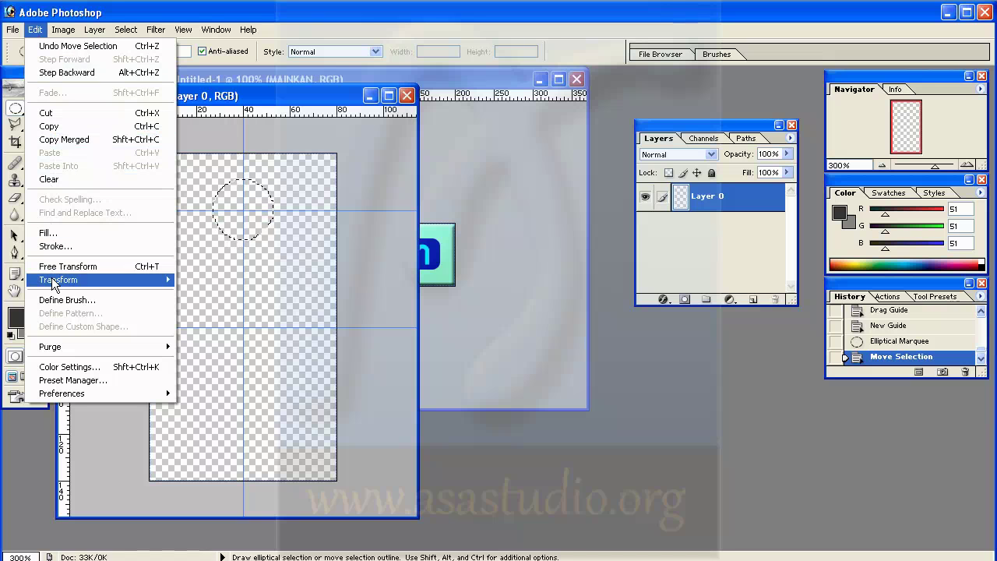
click(48, 233)
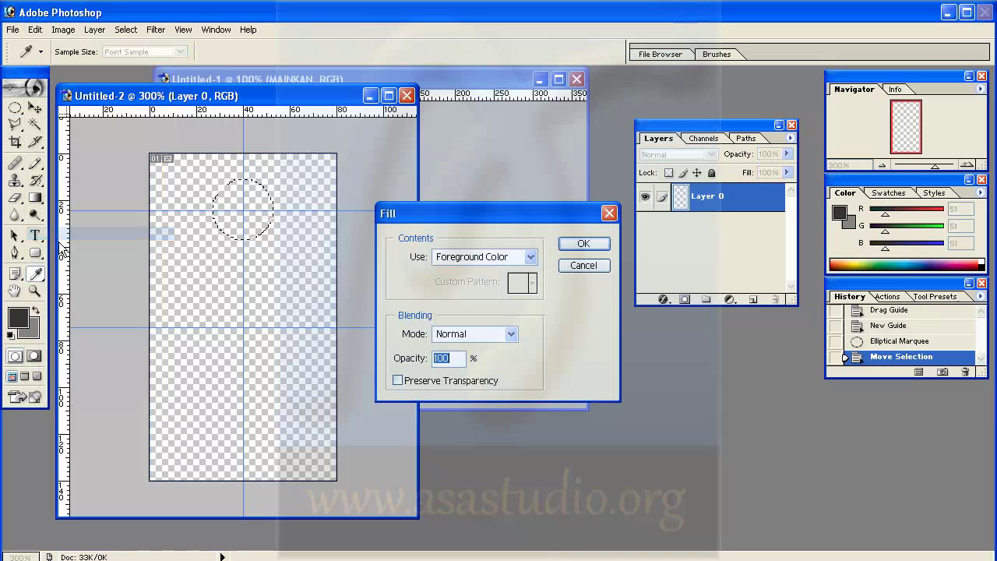
click(586, 244)
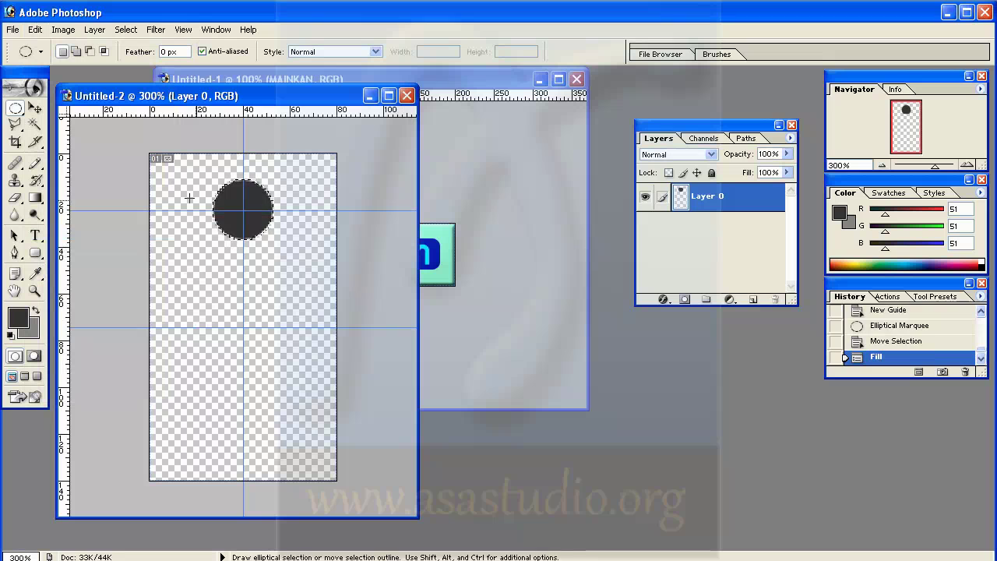
click(111, 182)
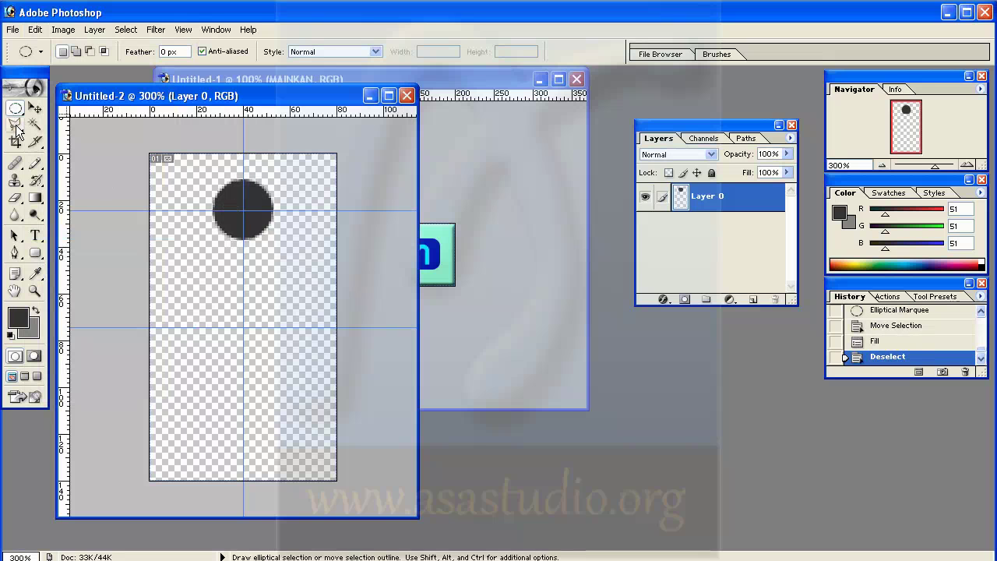
Make a rectangular selection about 11 px wide and 54 px high, from the circle's lower part to just below the lower guide.
click(15, 108)
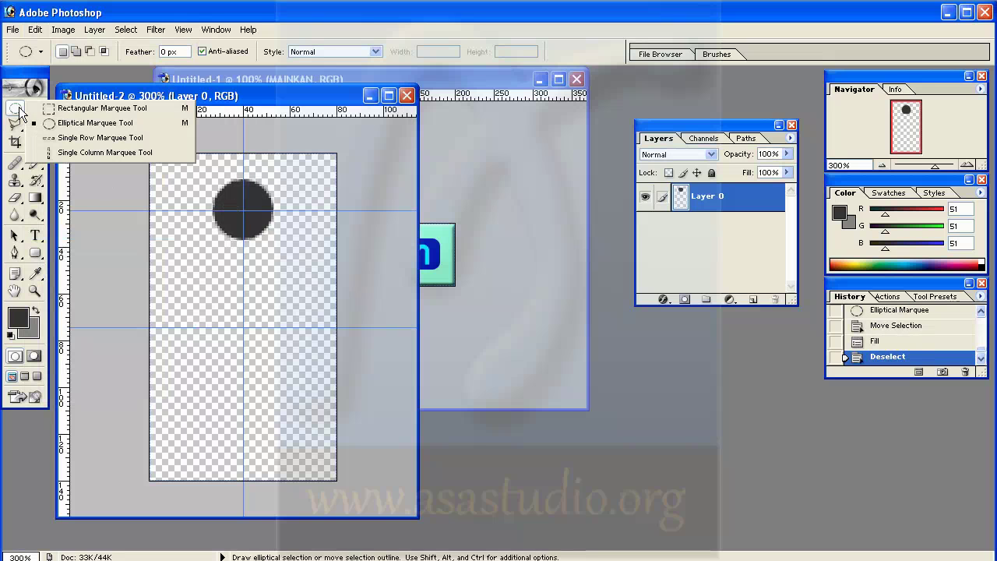
click(78, 103)
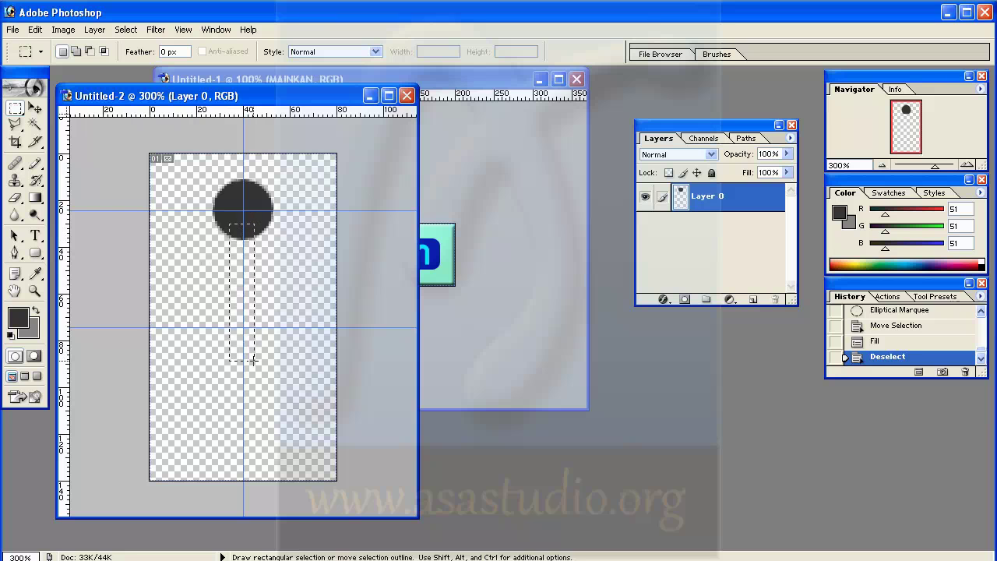
drag(253, 350, 254, 350)
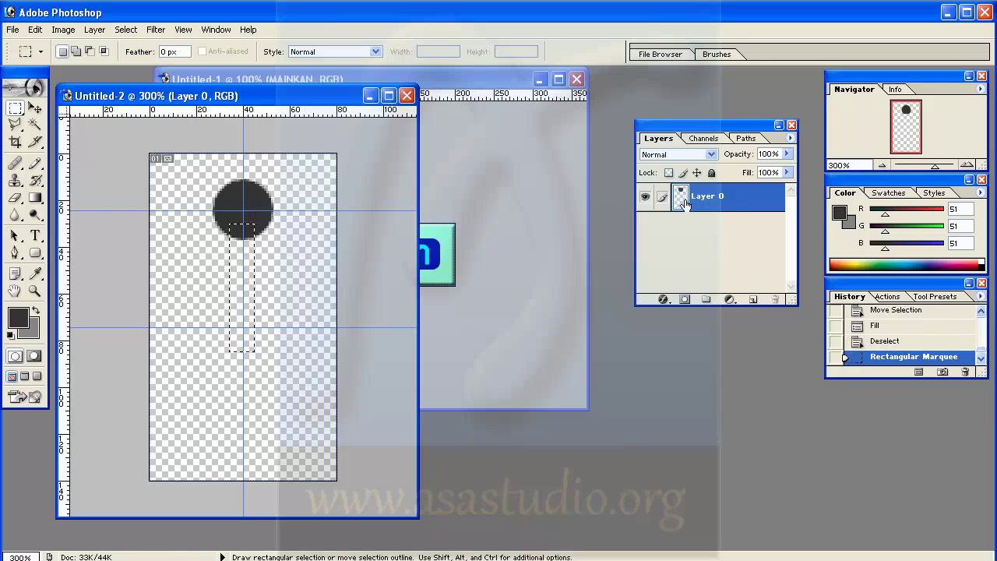
Add a new layer above Layer 0 and name it badan.
click(752, 299)
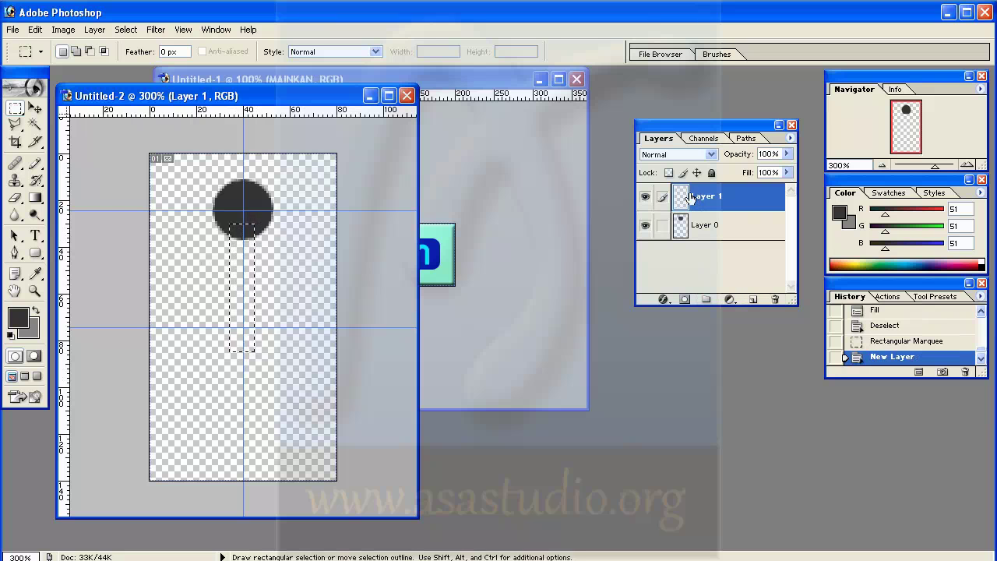
double_click(708, 197)
text(badan)
key(Return)
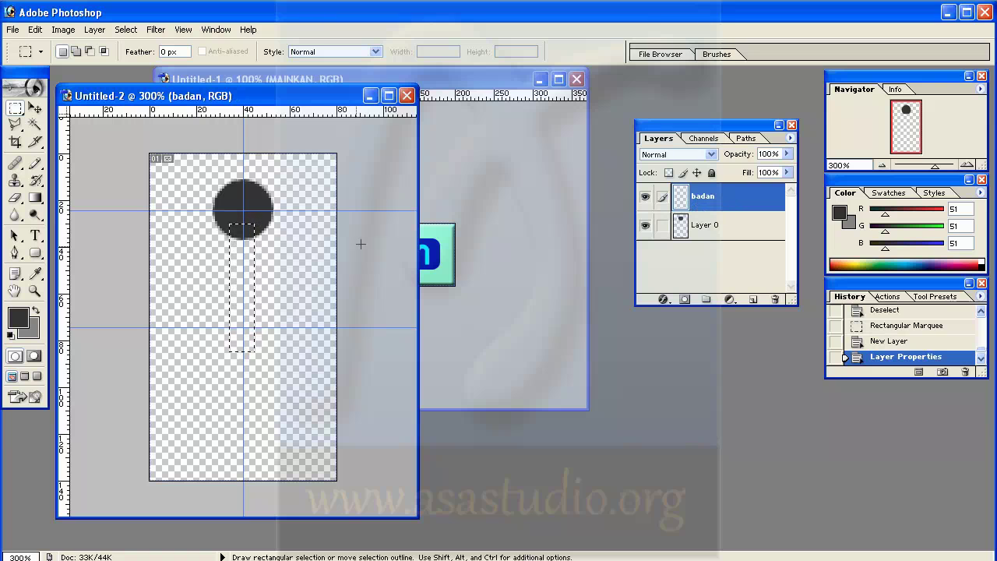
Fill the rectangular torso selection on the badan layer with the foreground color at 100% opacity.
click(35, 29)
click(48, 233)
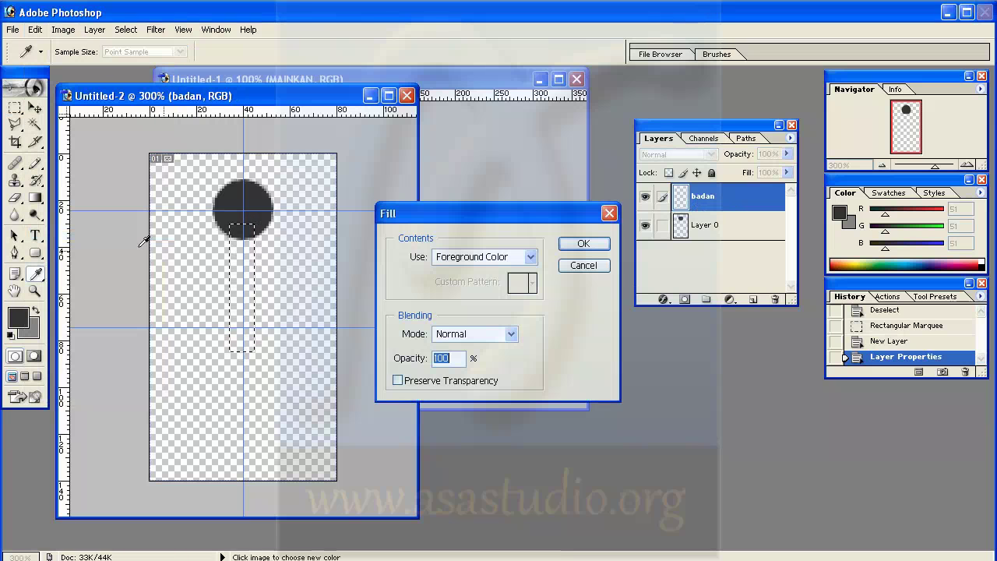
click(580, 243)
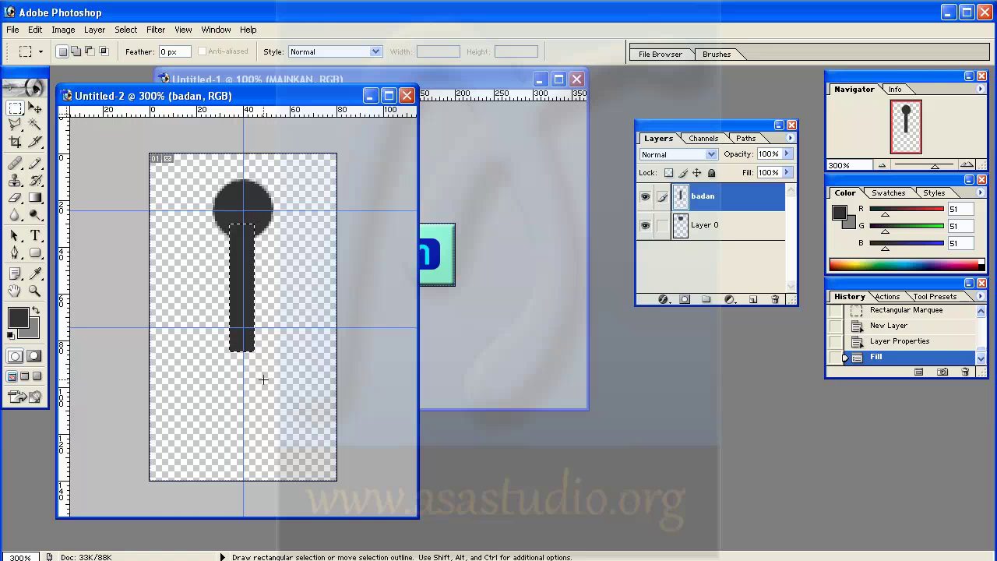
Transform the torso selection into a thigh outline below the torso, with height 61.1%, rotation about -22.9° and center near X 45.8, Y 92 px.
right_click(264, 379)
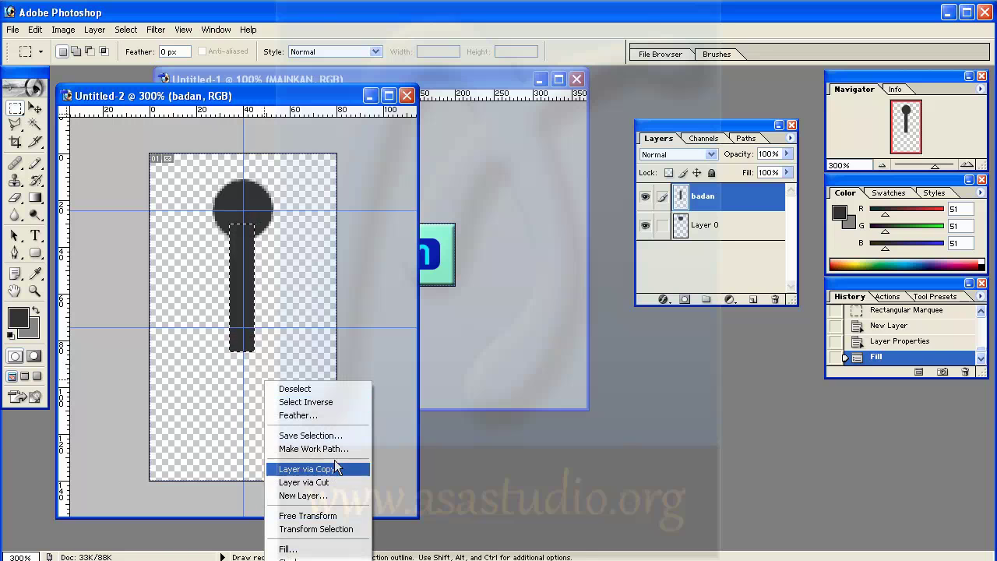
click(339, 529)
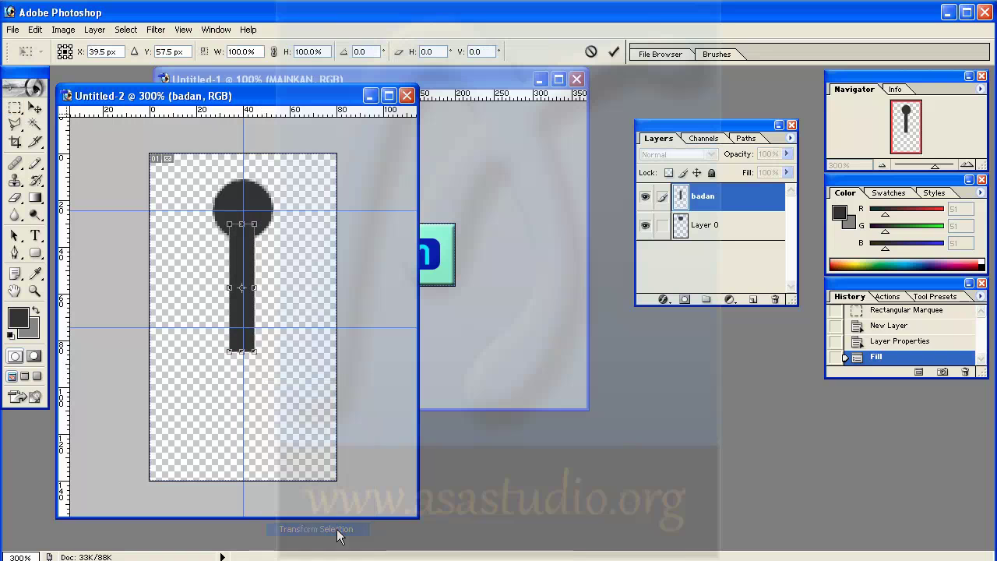
drag(285, 395, 324, 371)
drag(230, 260, 256, 362)
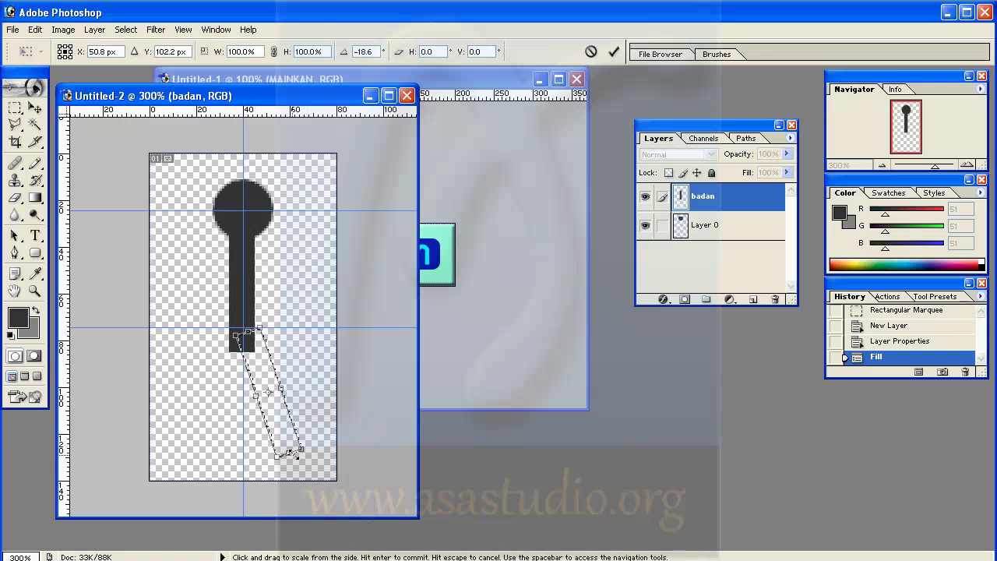
drag(286, 453, 285, 401)
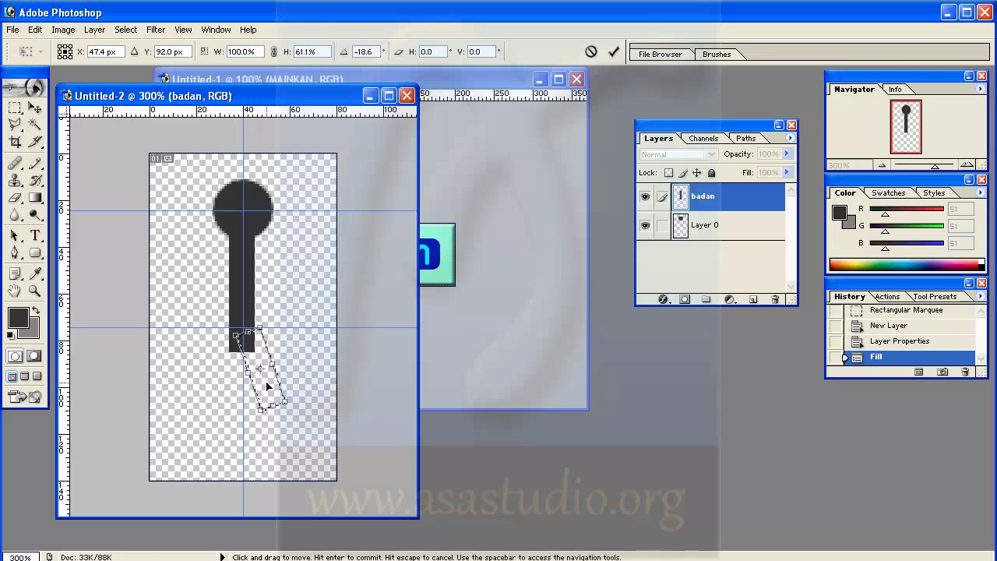
drag(296, 418, 299, 418)
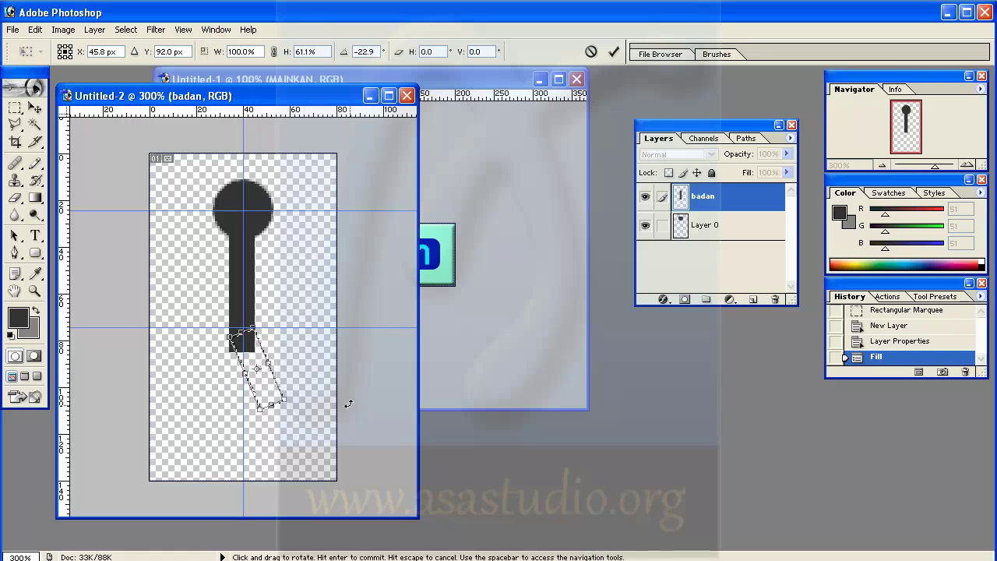
key(Return)
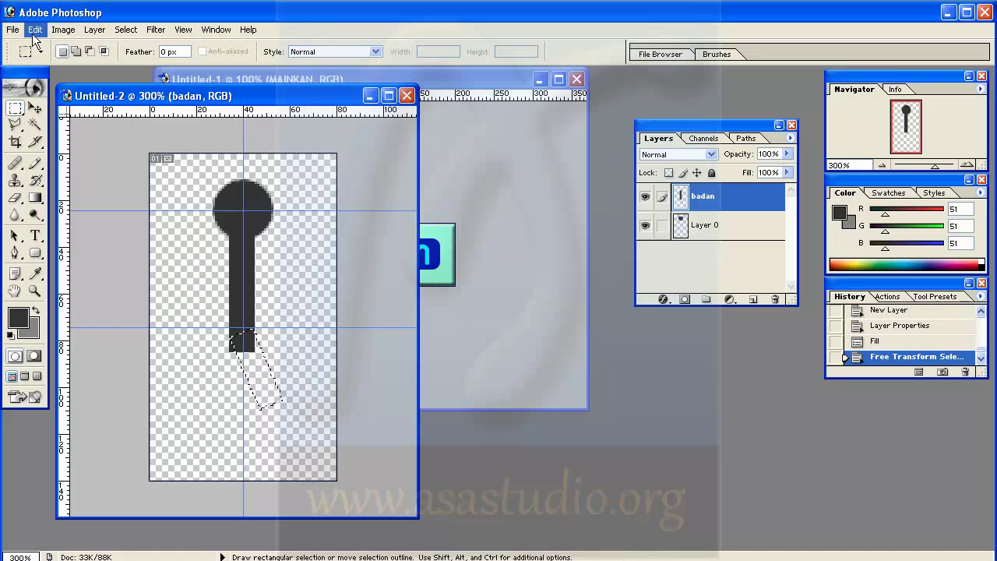
Add a new layer above badan and name it paha.
click(753, 299)
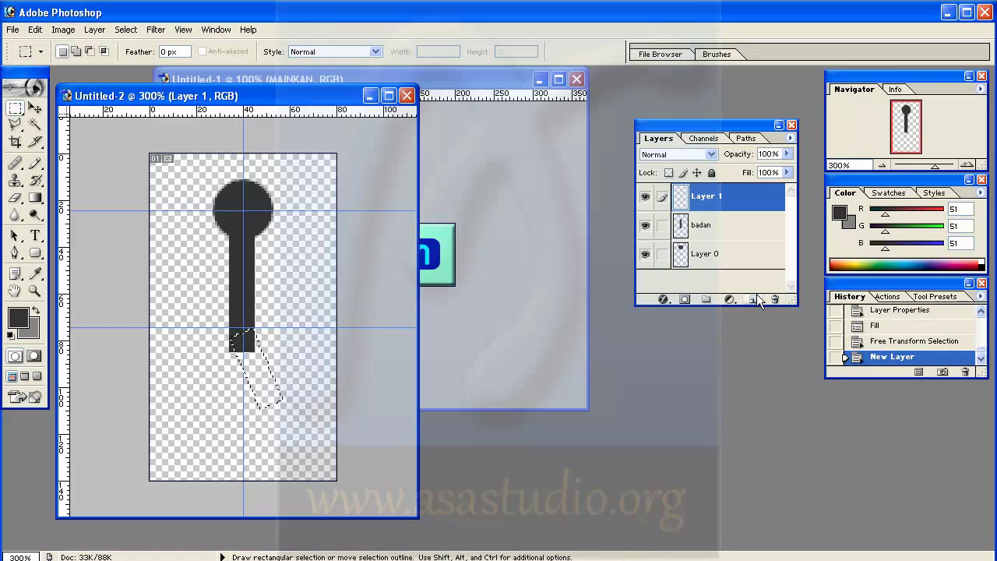
double_click(704, 197)
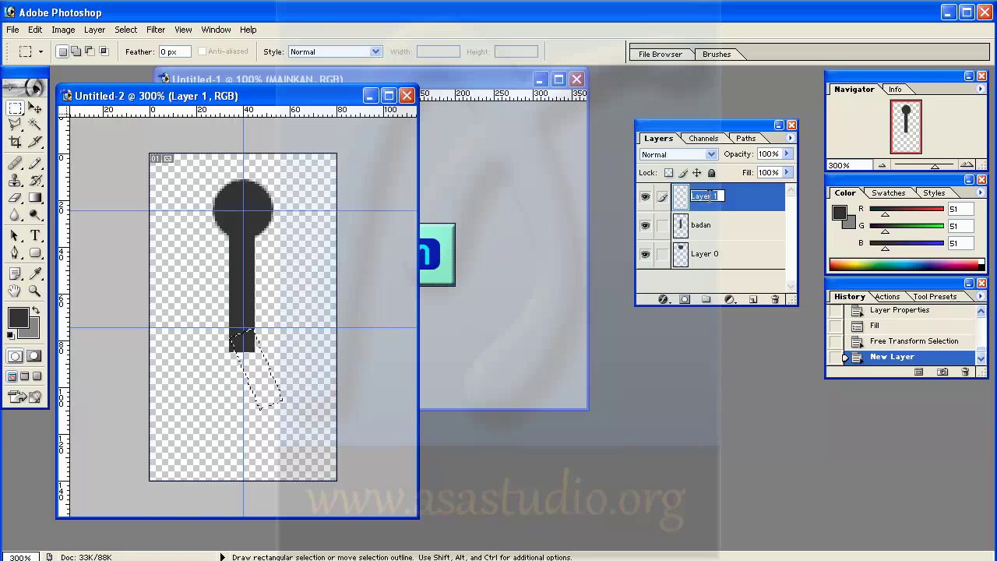
text(paha)
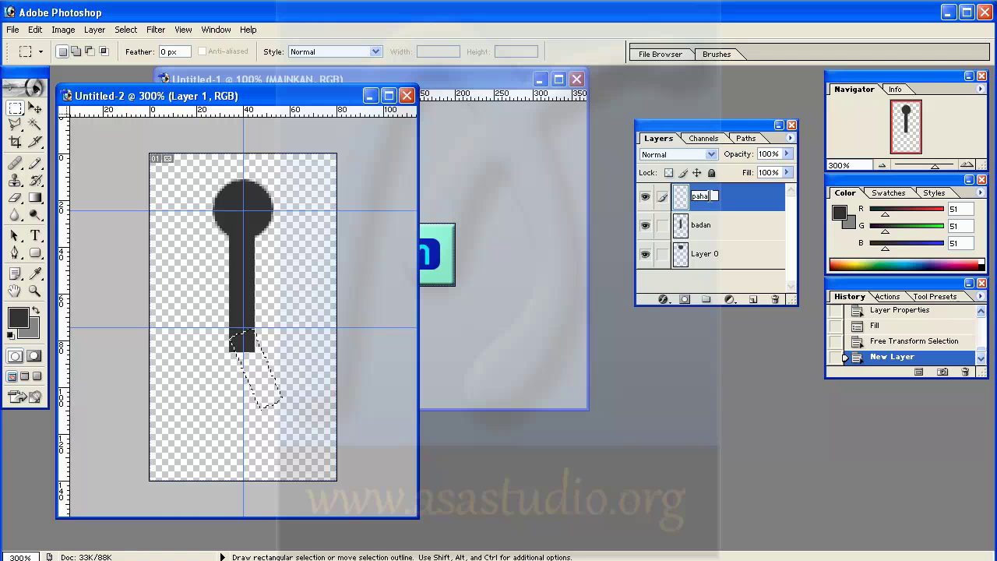
key(Return)
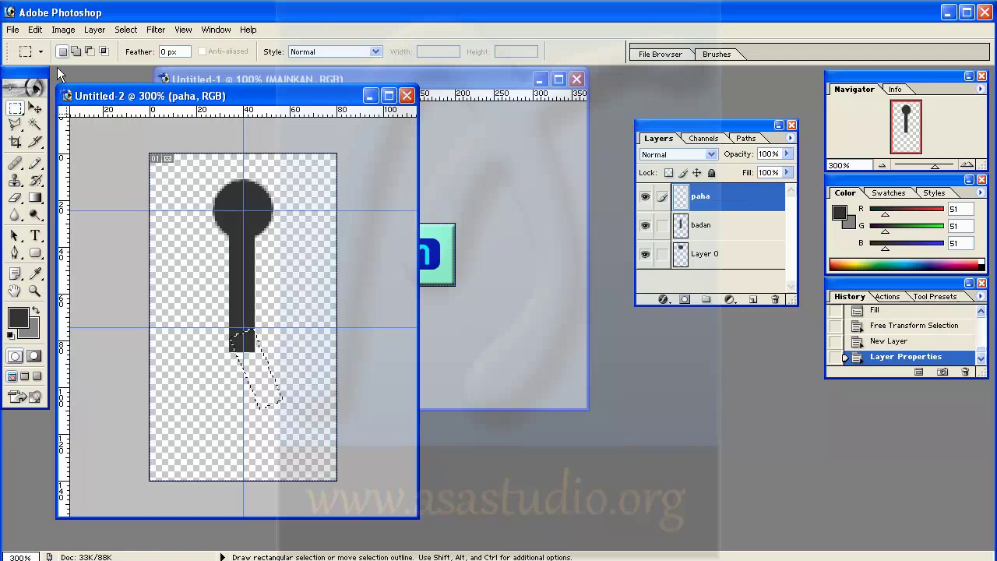
Fill the thigh selection on the paha layer with the foreground color at 100% opacity and deselect.
click(36, 30)
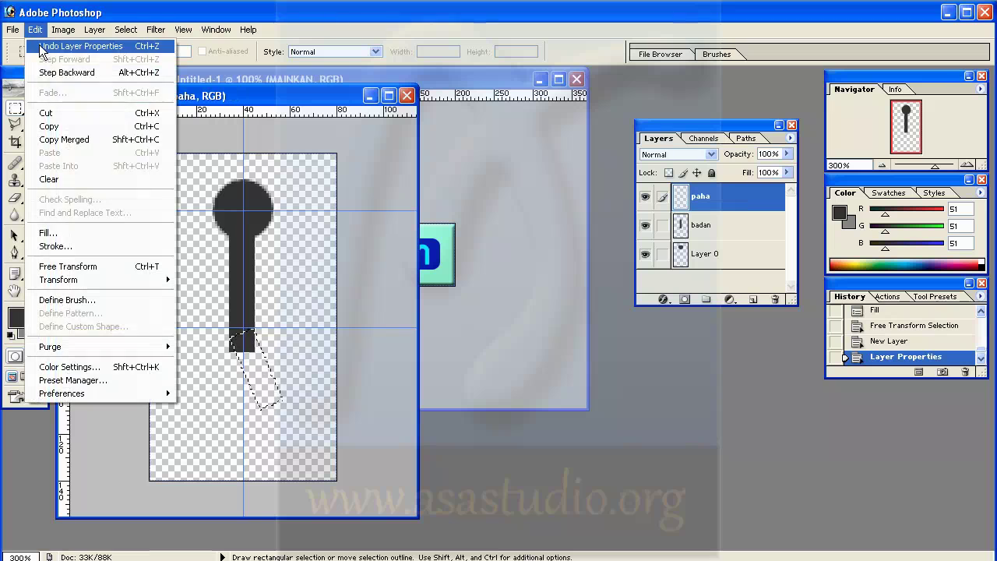
click(64, 230)
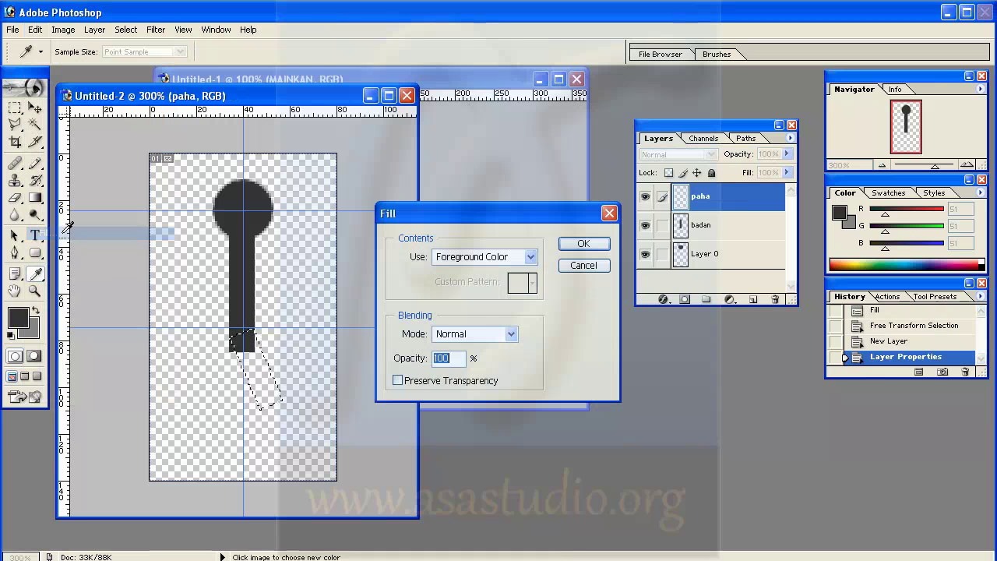
click(582, 243)
key(m)
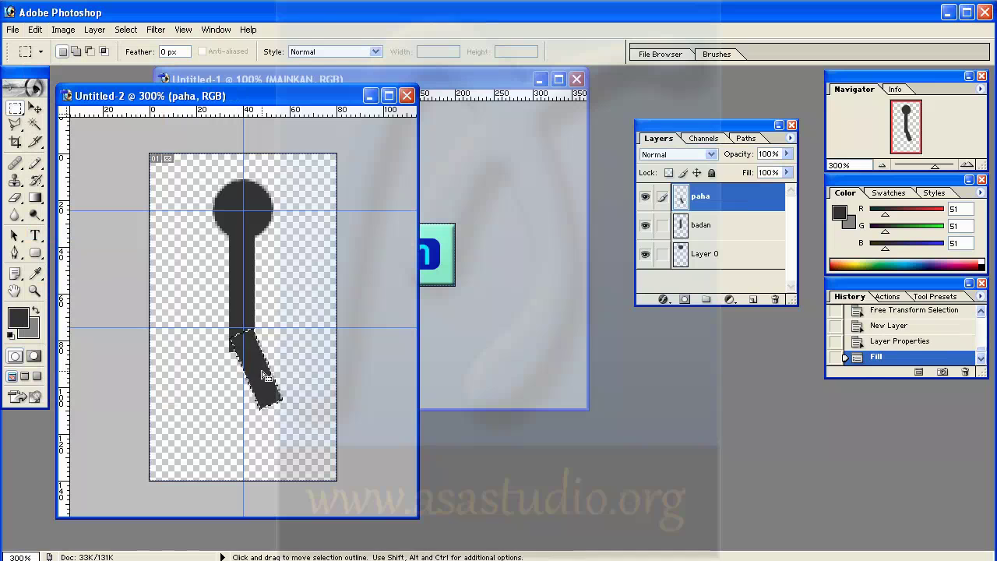
click(278, 465)
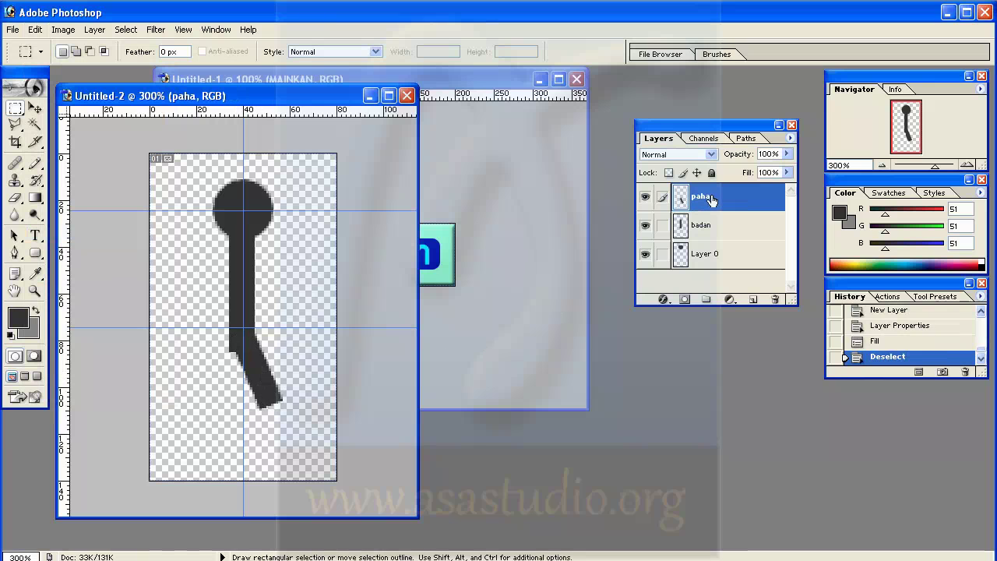
Load the paha layer's shape as a selection, rotate it about 27.3° and move it below the thigh, centered near X 48.4, Y 117.7 px.
ctrl+click(680, 196)
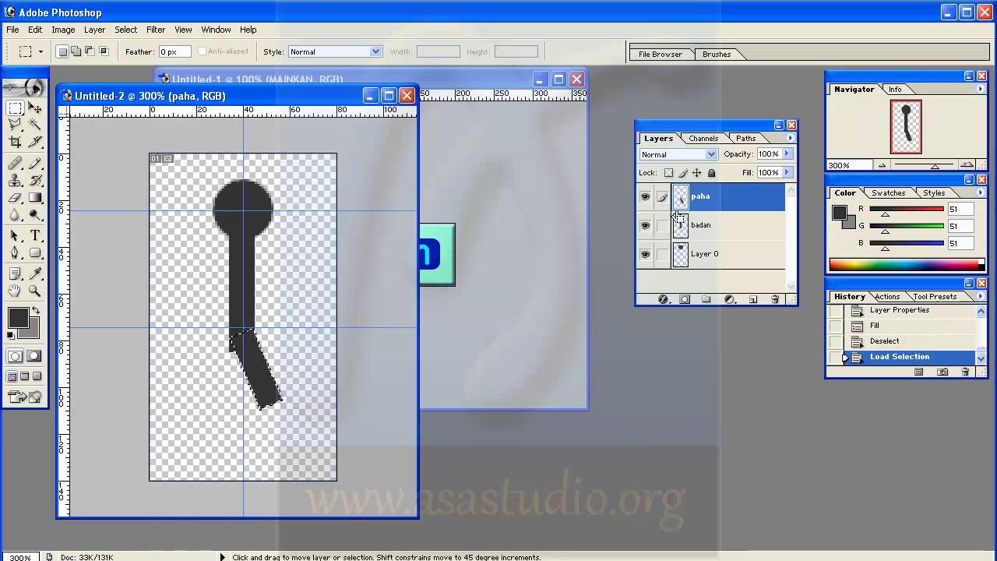
right_click(260, 377)
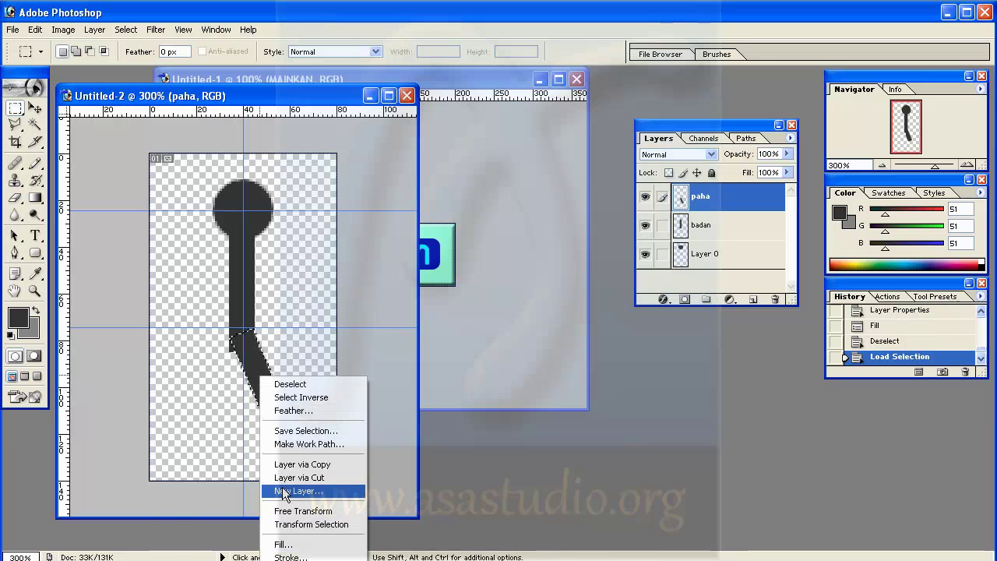
click(285, 524)
drag(311, 416, 296, 491)
drag(311, 419, 312, 452)
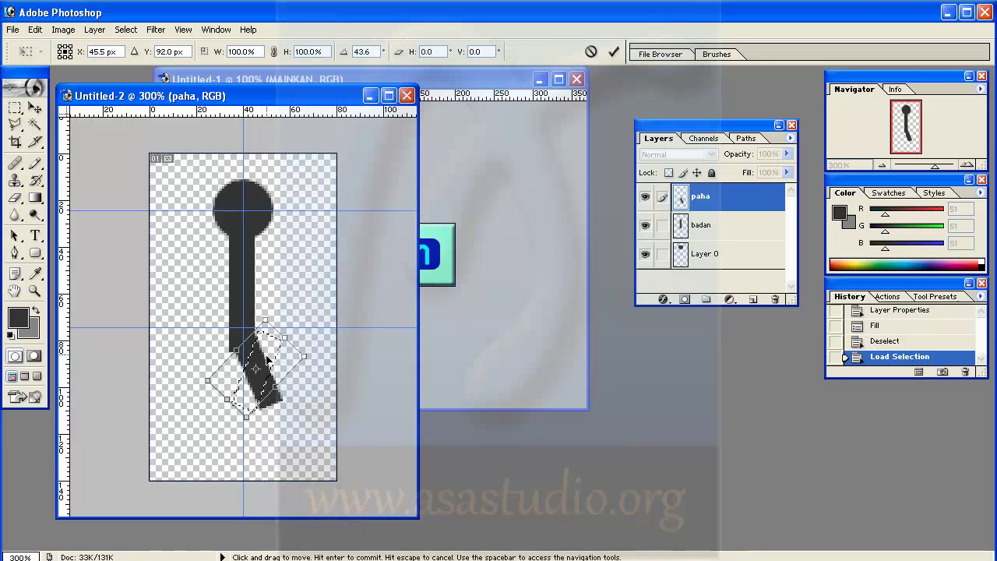
drag(268, 351, 272, 407)
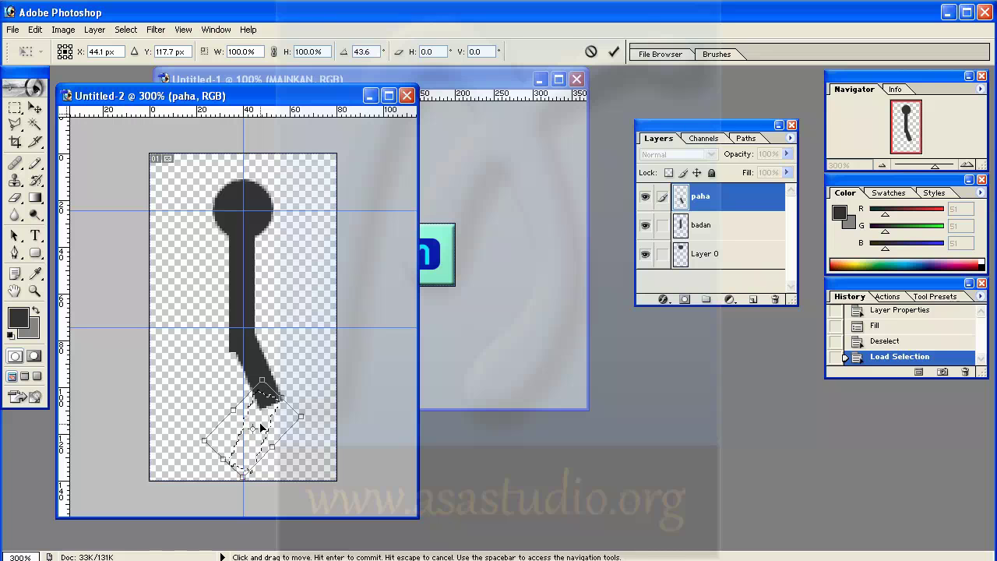
drag(326, 456, 335, 444)
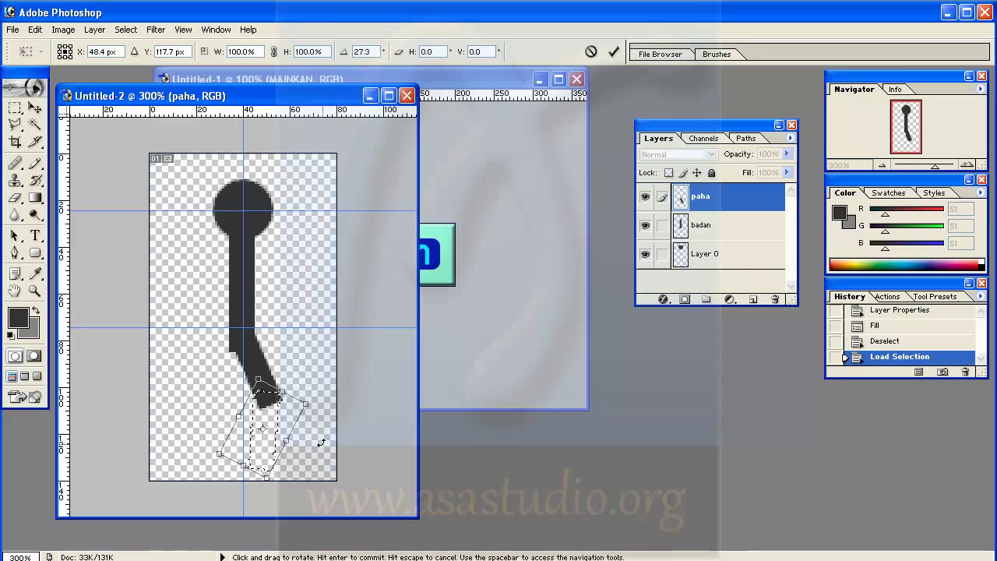
key(Return)
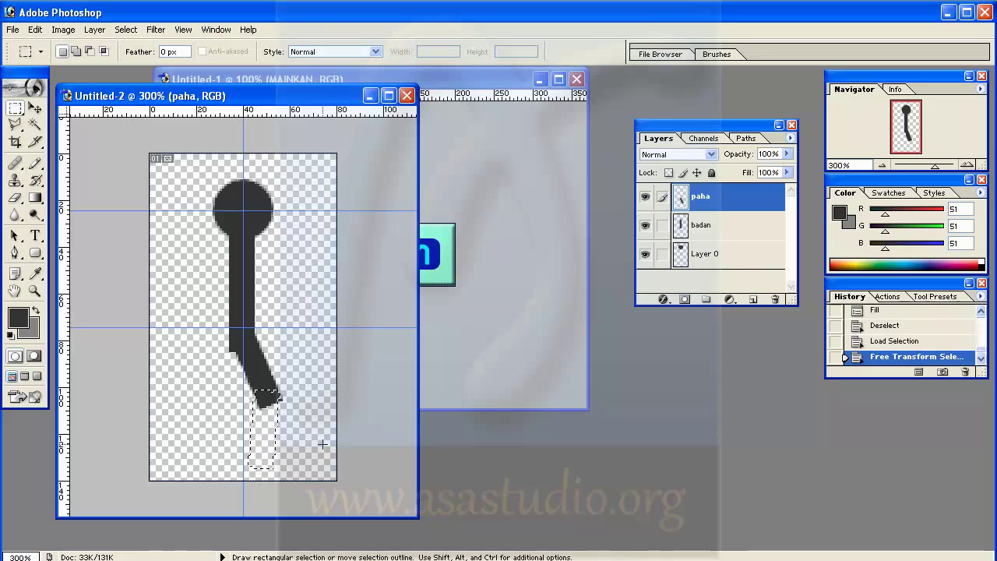
Add a new layer above paha and name it lutut-kn.
click(754, 300)
double_click(715, 197)
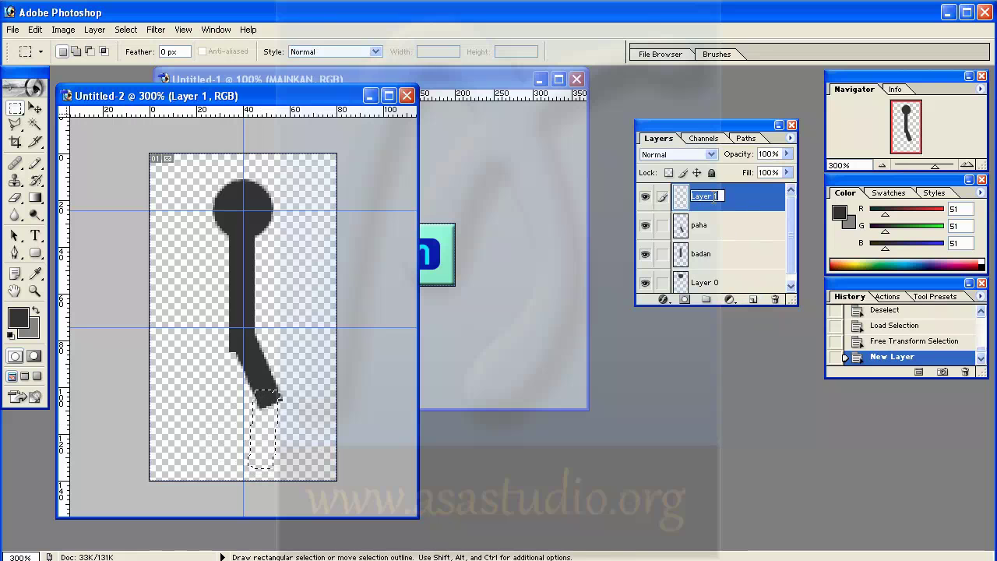
text(lutut-kn)
click(712, 234)
Rename the paha layer as paha-kn.
double_click(715, 226)
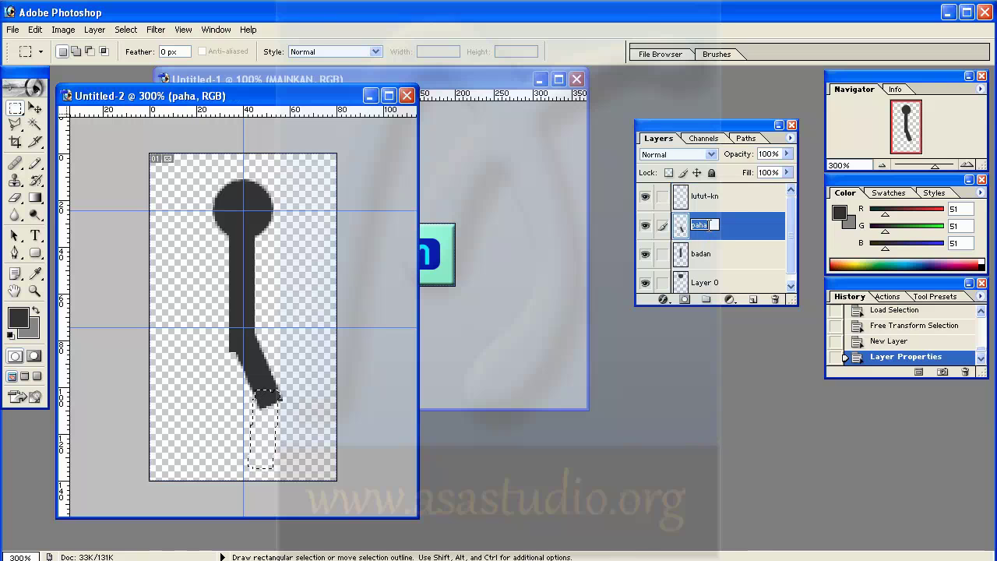
click(715, 226)
text(-kn)
click(755, 226)
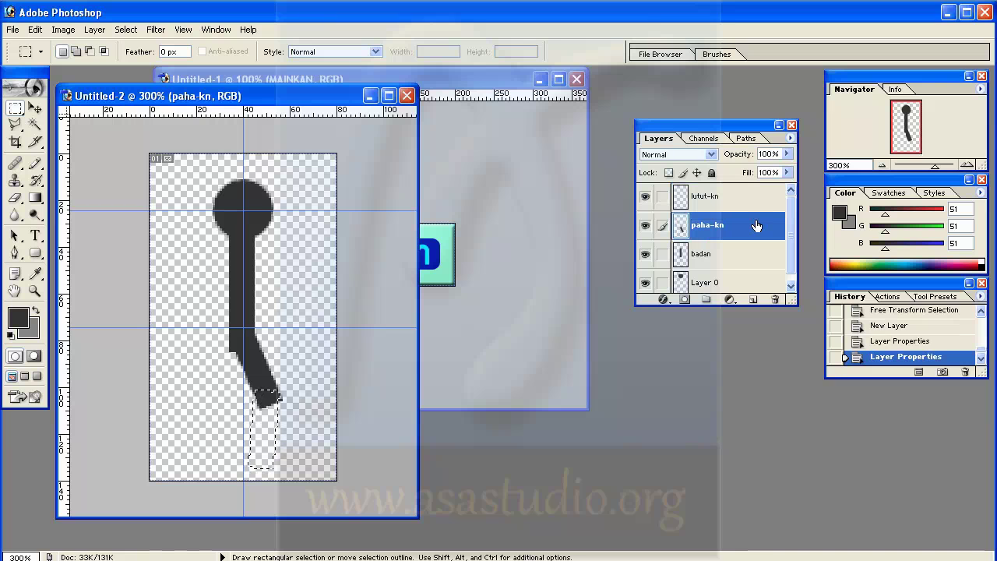
Try to fill the lower-leg selection on the paha-kn layer with the foreground color, and revert to the state before that fill.
click(36, 30)
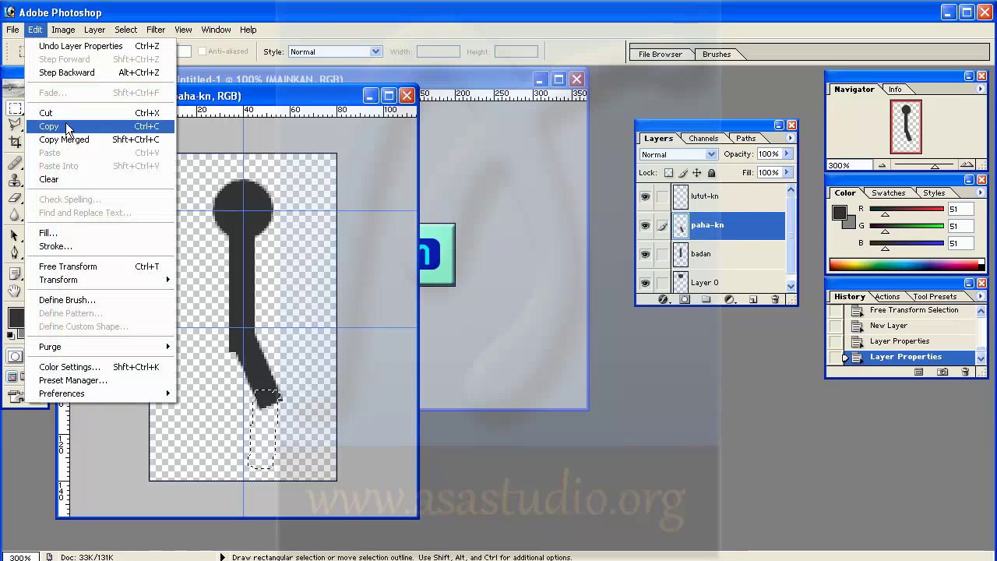
click(69, 232)
click(580, 244)
key(m)
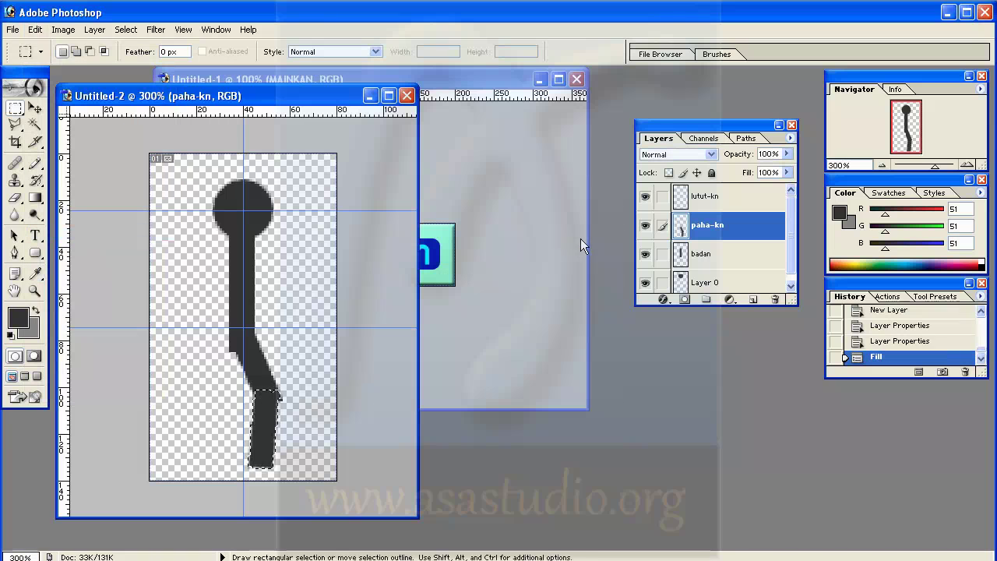
click(266, 401)
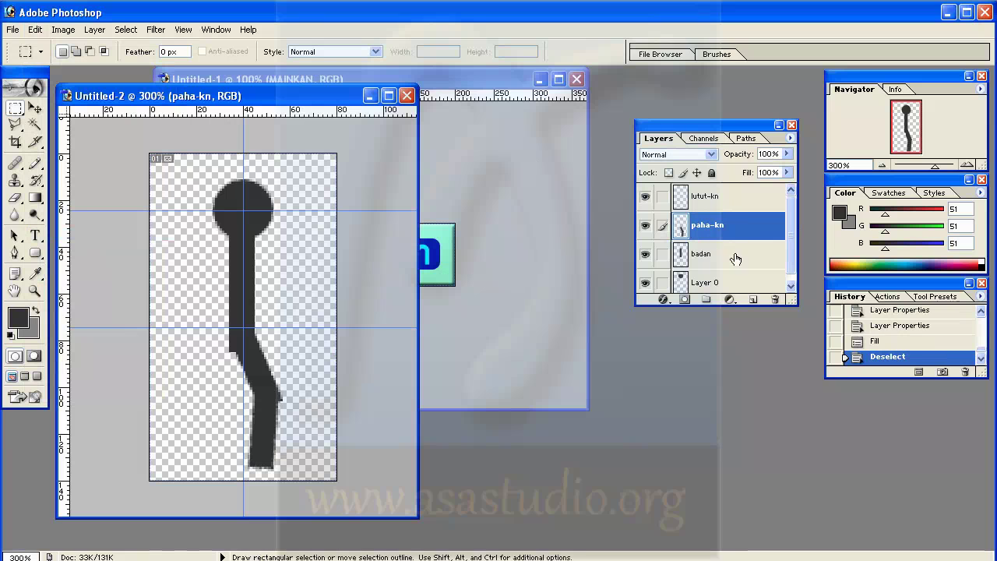
click(878, 343)
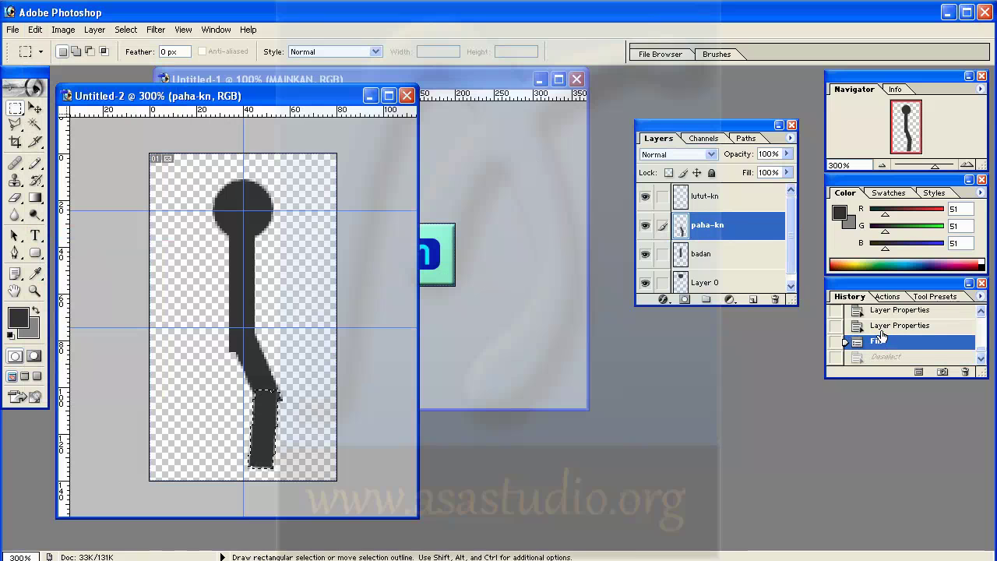
click(881, 326)
Fill the lower-leg selection on the lutut-kn layer with the foreground color at 100% opacity and deselect.
click(708, 195)
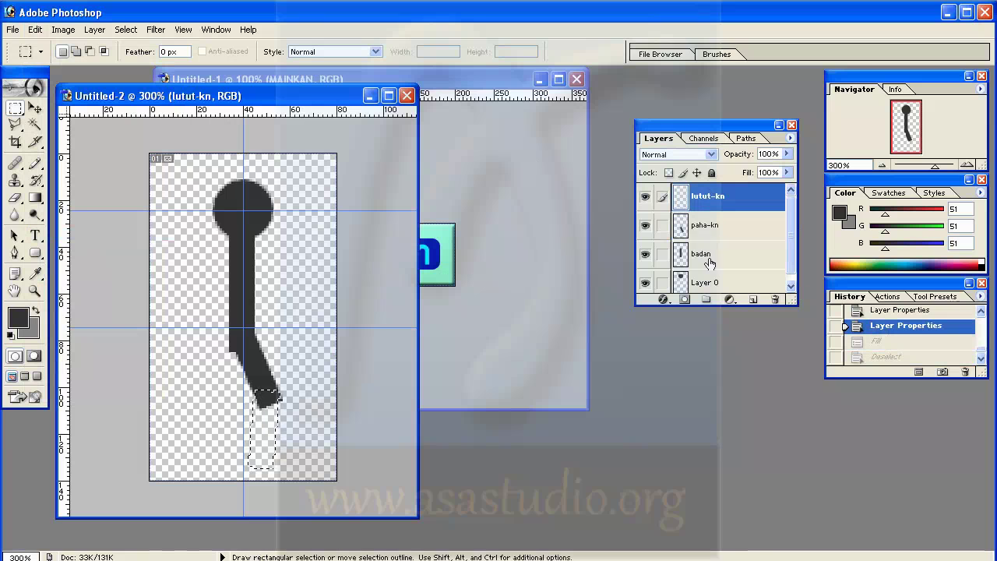
click(35, 29)
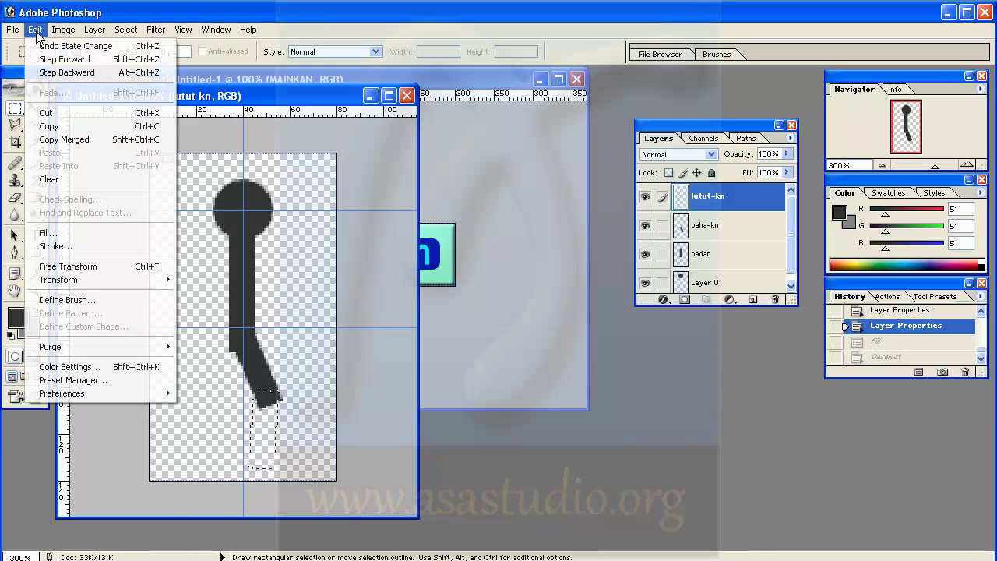
click(173, 230)
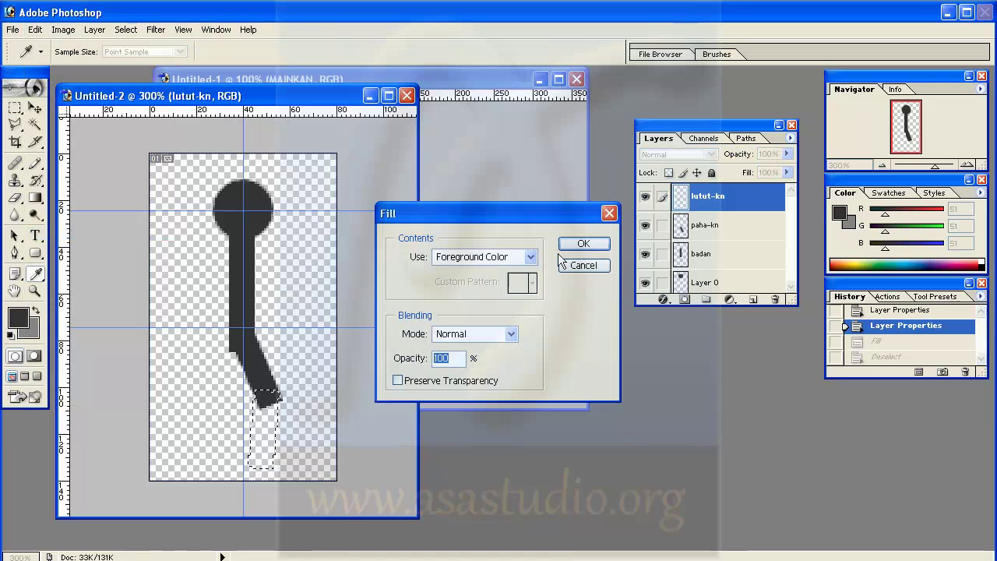
click(583, 244)
click(272, 427)
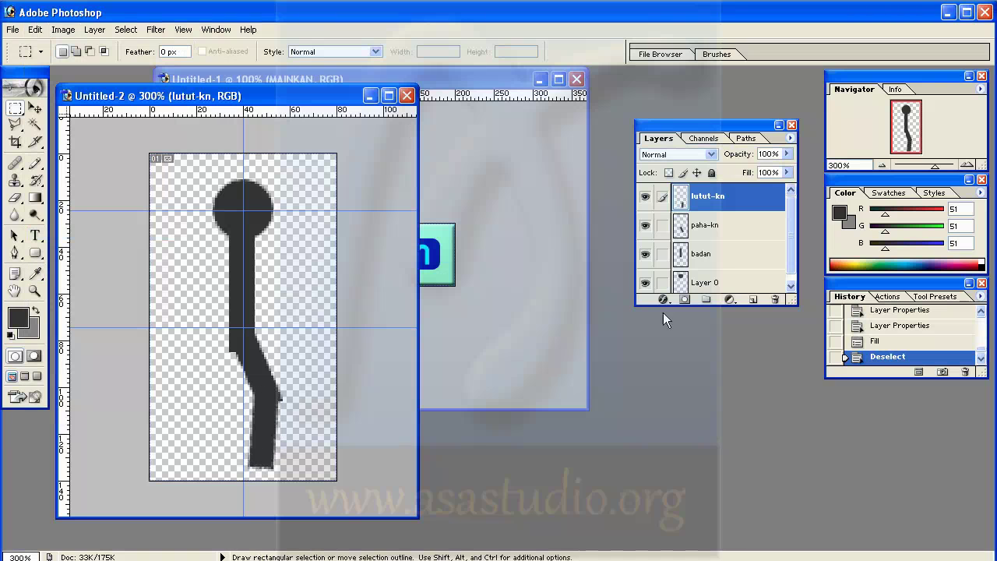
Duplicate the lutut-kn layer and name the copy lutut-kr.
click(645, 197)
click(645, 197)
drag(683, 201, 752, 300)
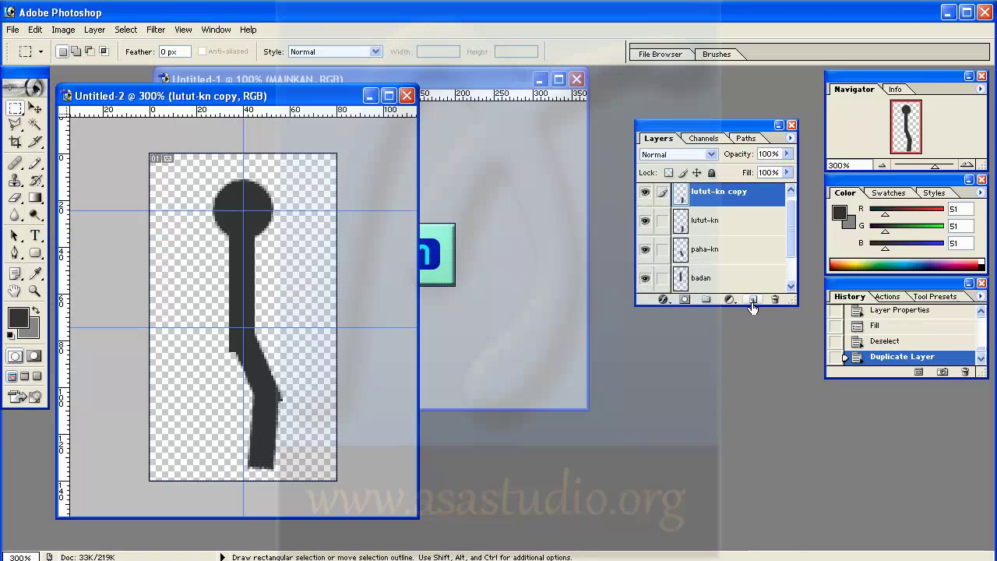
double_click(720, 193)
drag(714, 192, 767, 199)
text(r)
key(Return)
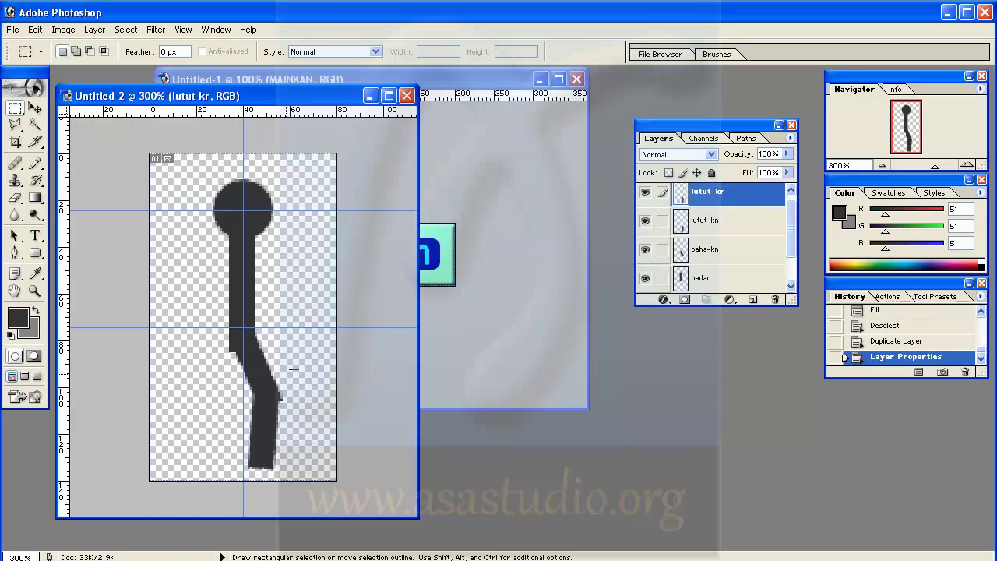
Free-transform the lutut-kr lower leg, shifting it left to about X 27.7 px and rotating it about 24.6°.
right_click(265, 396)
click(322, 493)
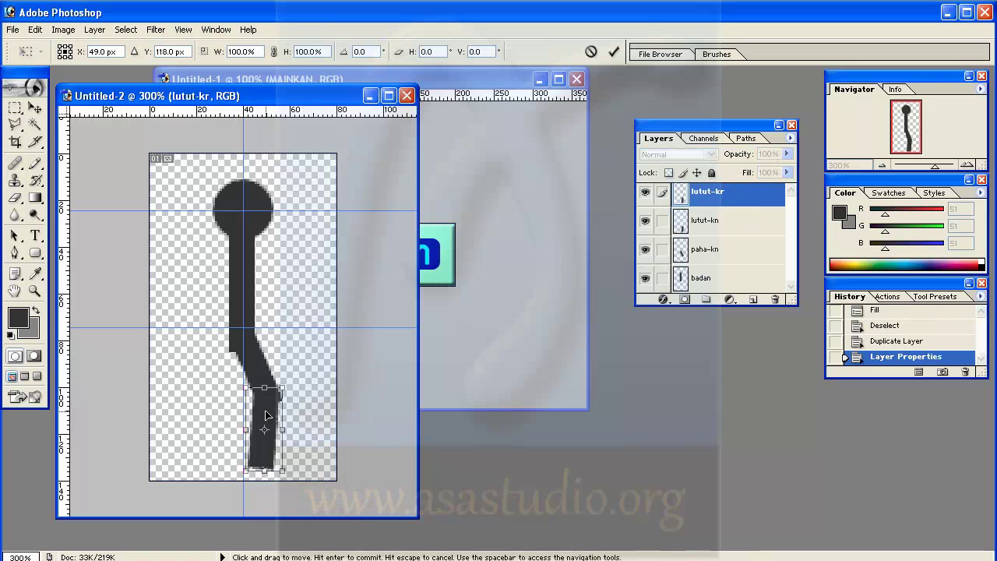
key(Left)
key(Left)
key(Left)
key(Left)
key(Left)
key(Left)
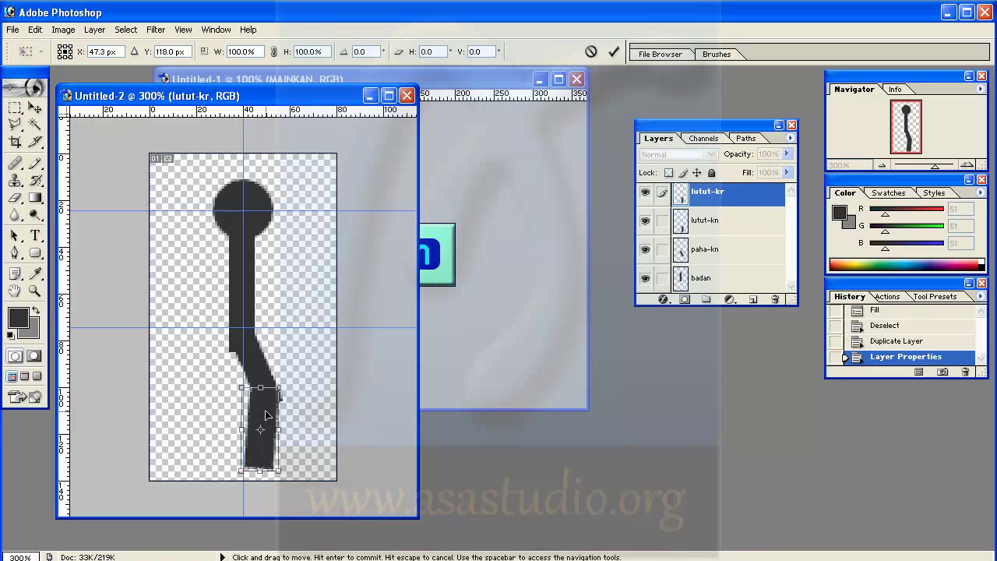
key(Left)
key(Left)
key(Left)
key(Left)
key(Left)
key(Left)
key(Left)
key(Left)
key(Left)
key(Left)
key(Left)
key(Left)
key(Left)
key(Left)
key(Left)
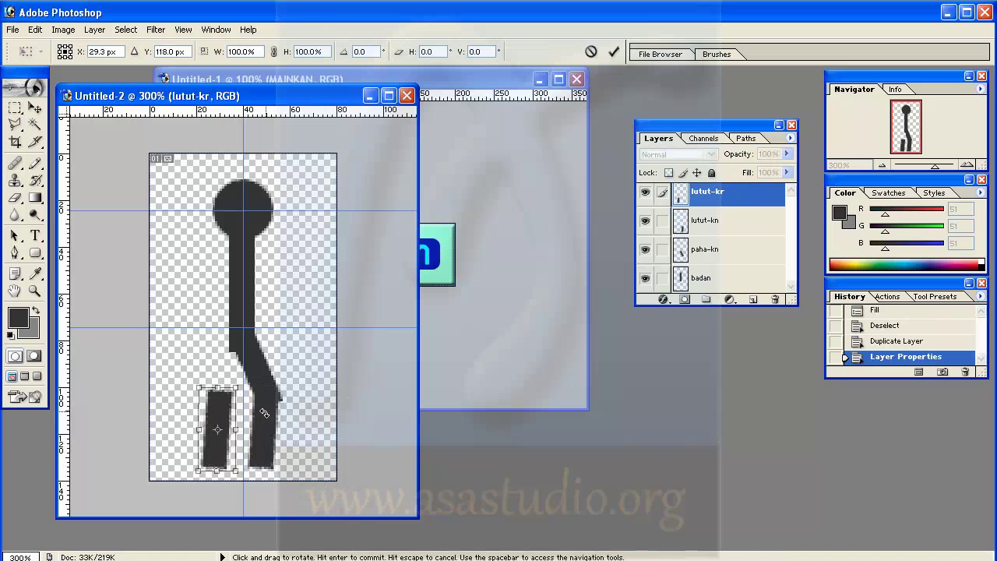
drag(282, 380, 297, 410)
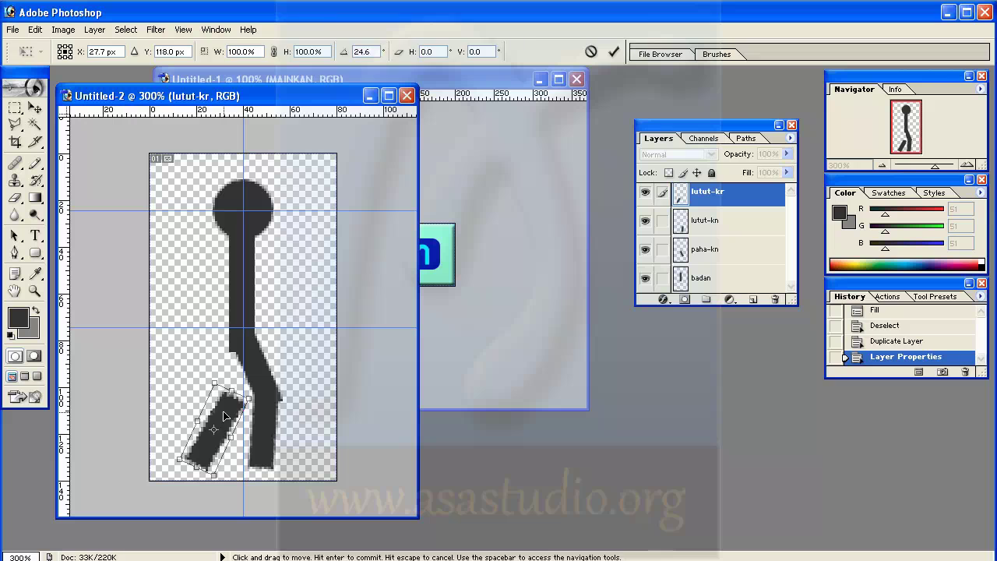
key(Return)
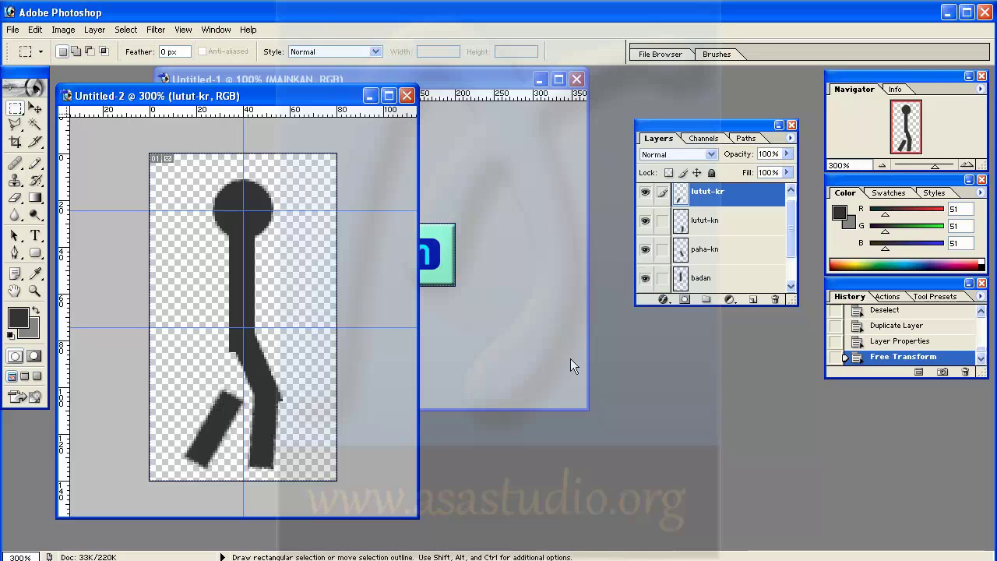
Duplicate the paha-kn layer, name the copy paha-kr, and place it between lutut-kr and lutut-kn in the layer order.
drag(717, 249, 752, 299)
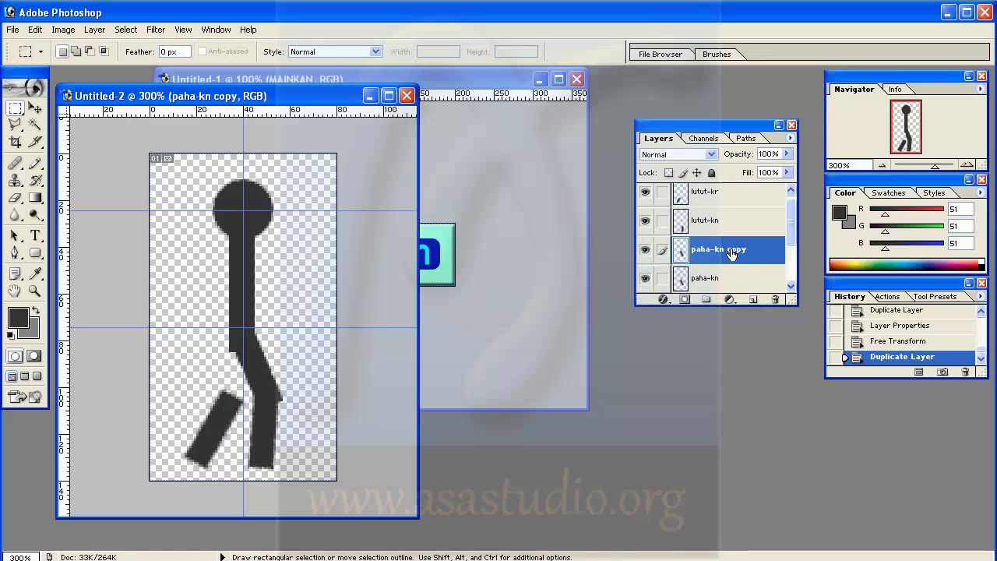
double_click(728, 249)
drag(715, 248, 786, 253)
text(r)
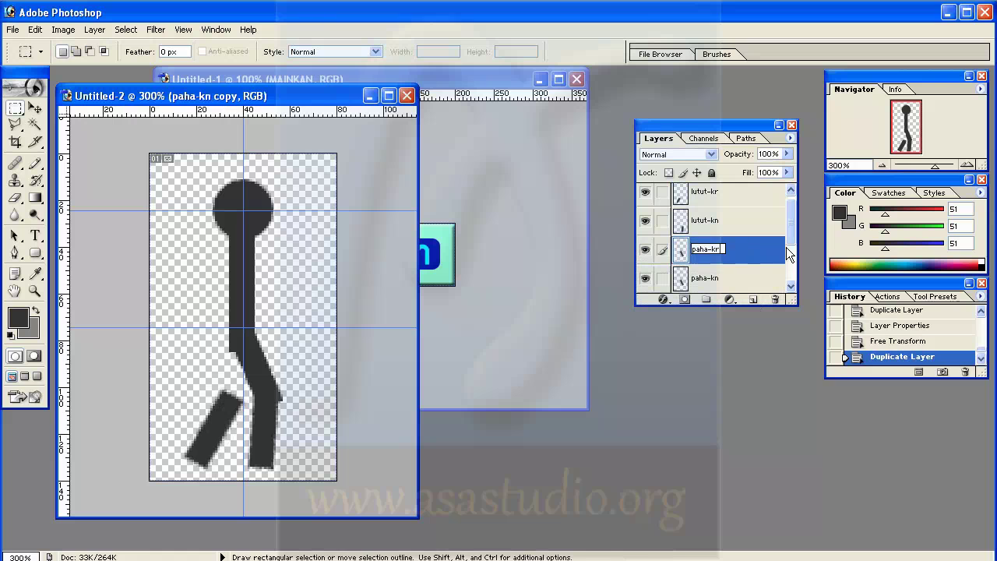
key(Return)
drag(696, 254, 704, 209)
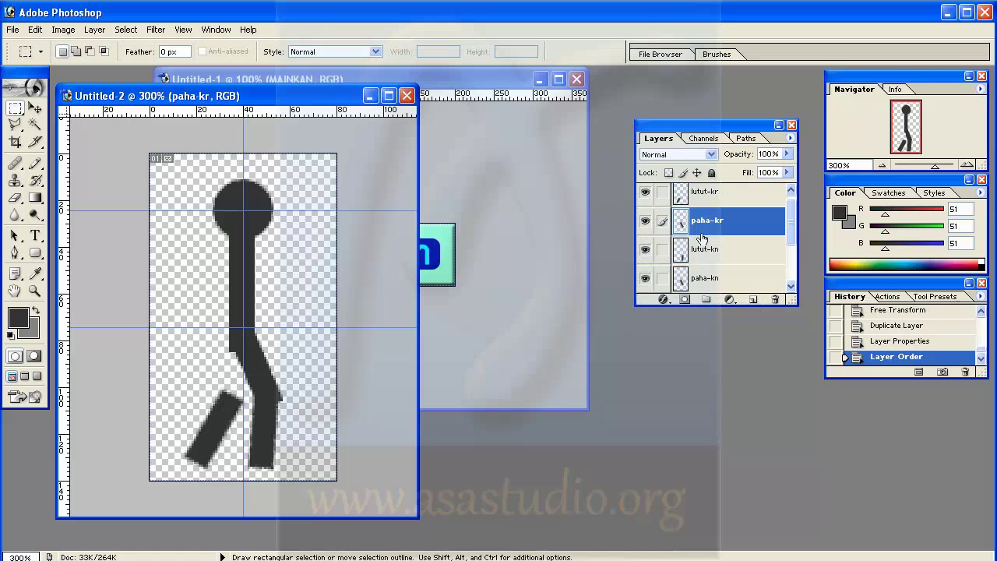
Rotate the paha-kr thigh about 38° and move it to about X 34.5 px, Y 95.7 px, joining the hip to the rear lower leg.
right_click(260, 367)
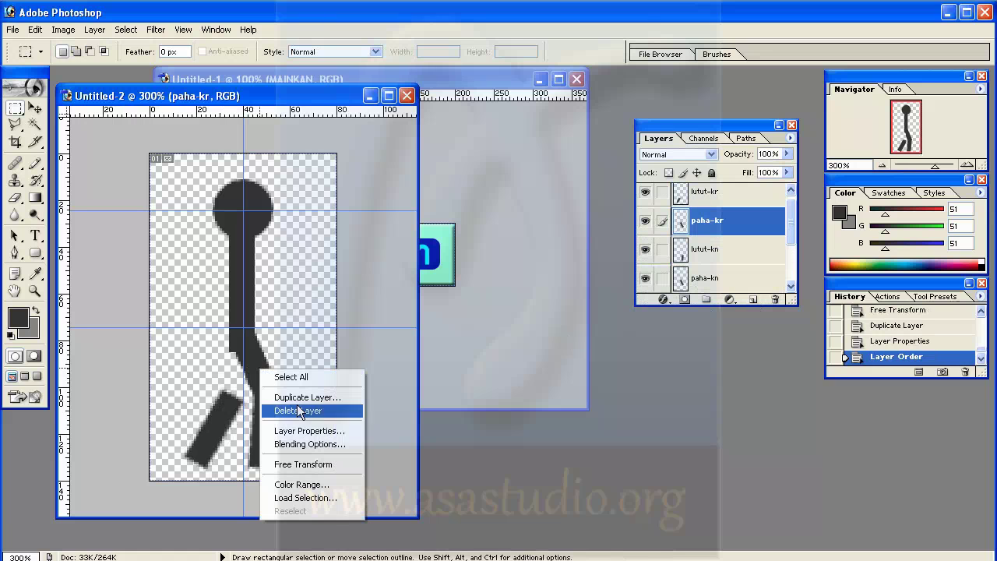
click(292, 465)
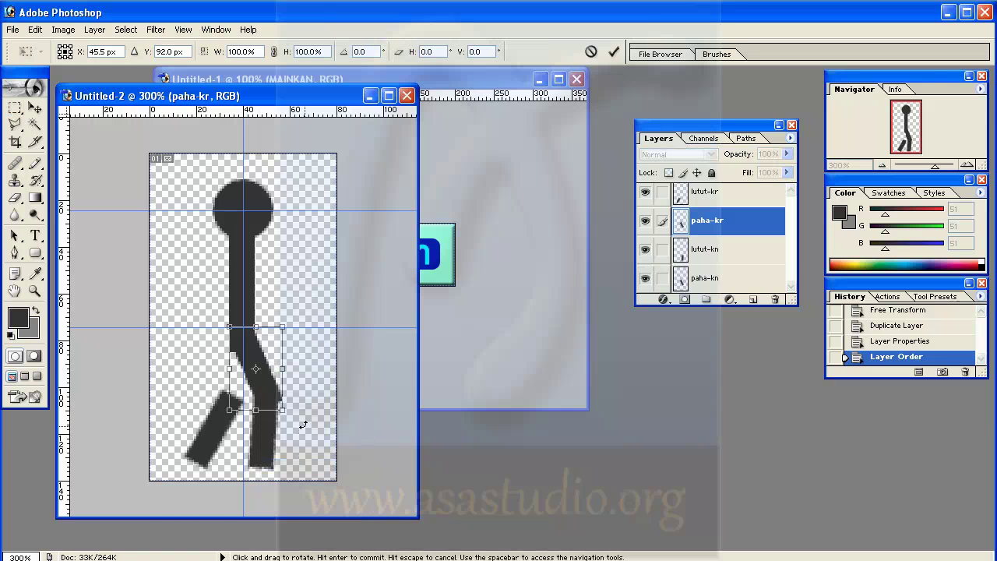
drag(304, 427, 289, 524)
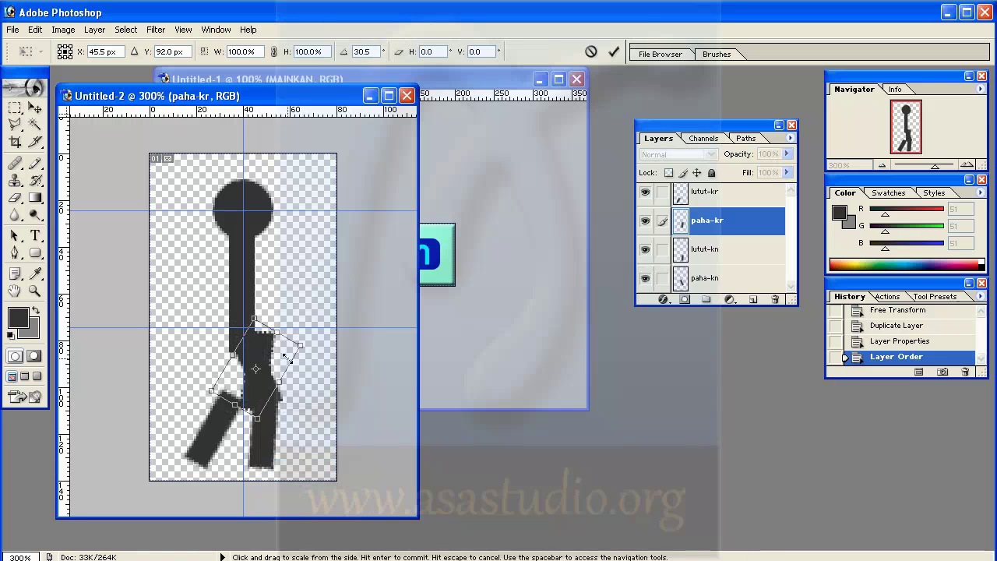
drag(280, 352, 260, 365)
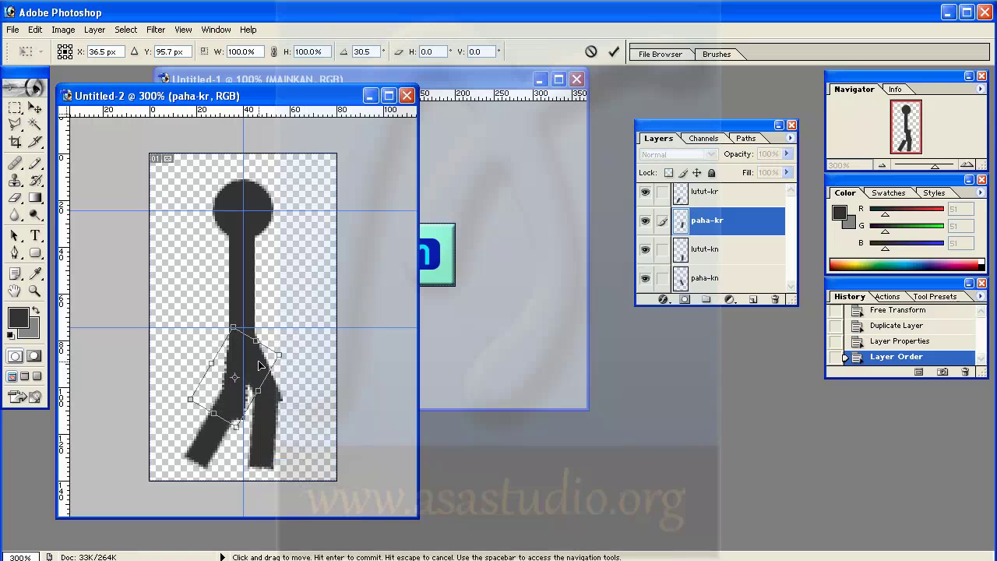
drag(309, 390, 309, 396)
key(Left)
key(Left)
key(Left)
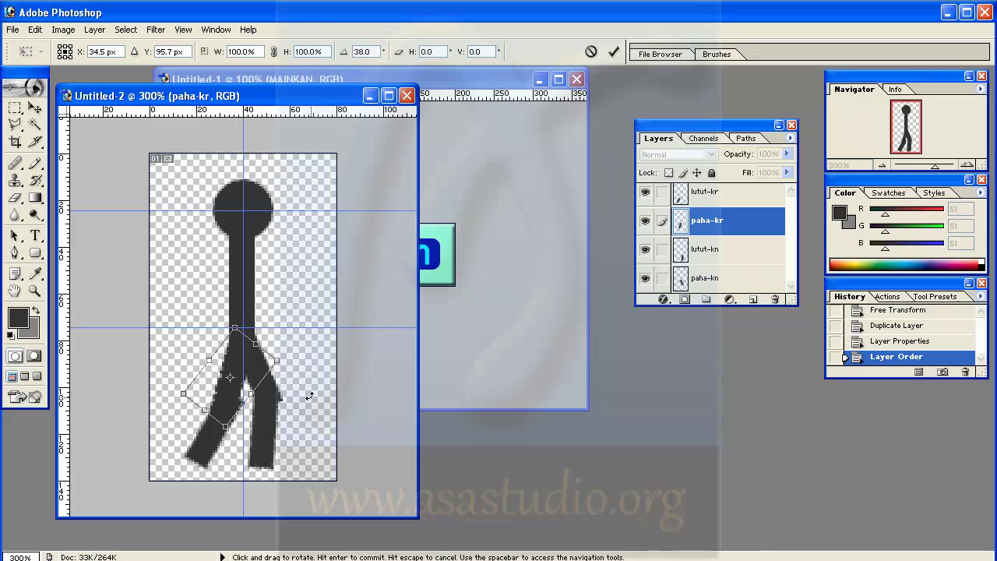
double_click(241, 366)
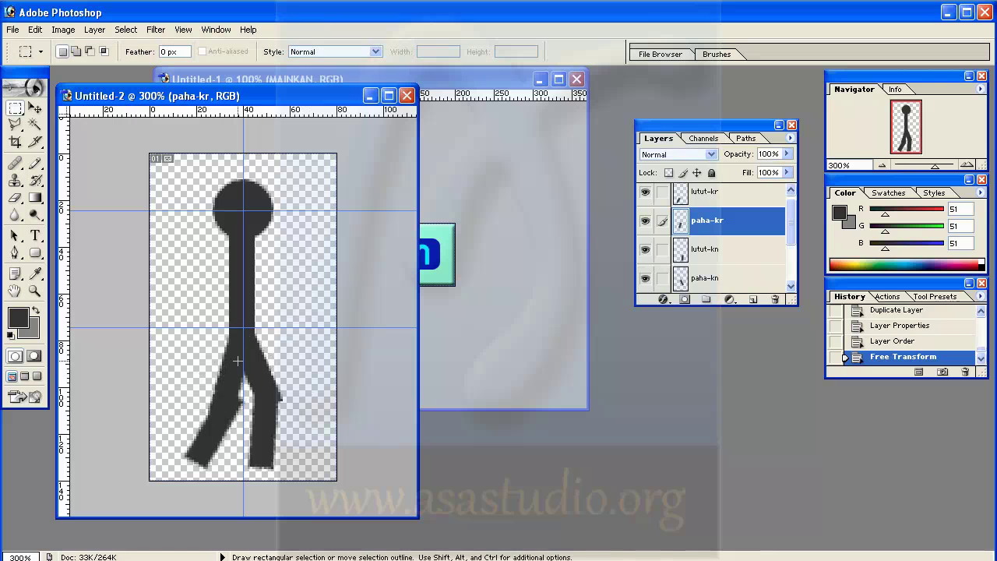
Rotate the lutut-kr lower leg about 7° further and move it to about X 22.7 px, Y 117.5 px under the rear thigh.
click(707, 195)
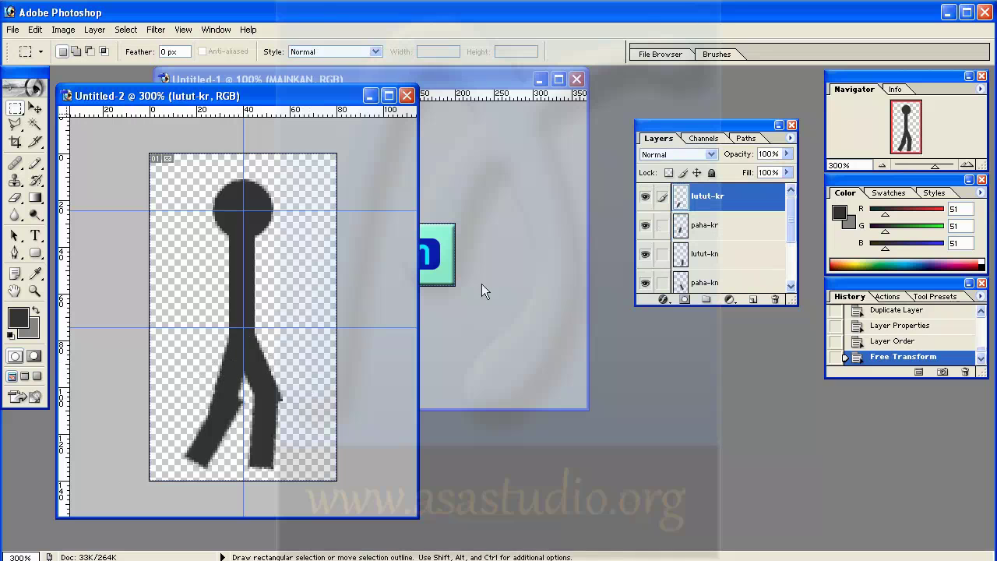
right_click(262, 360)
click(303, 458)
drag(294, 433, 292, 445)
key(Left)
key(Left)
key(Left)
key(Left)
key(Left)
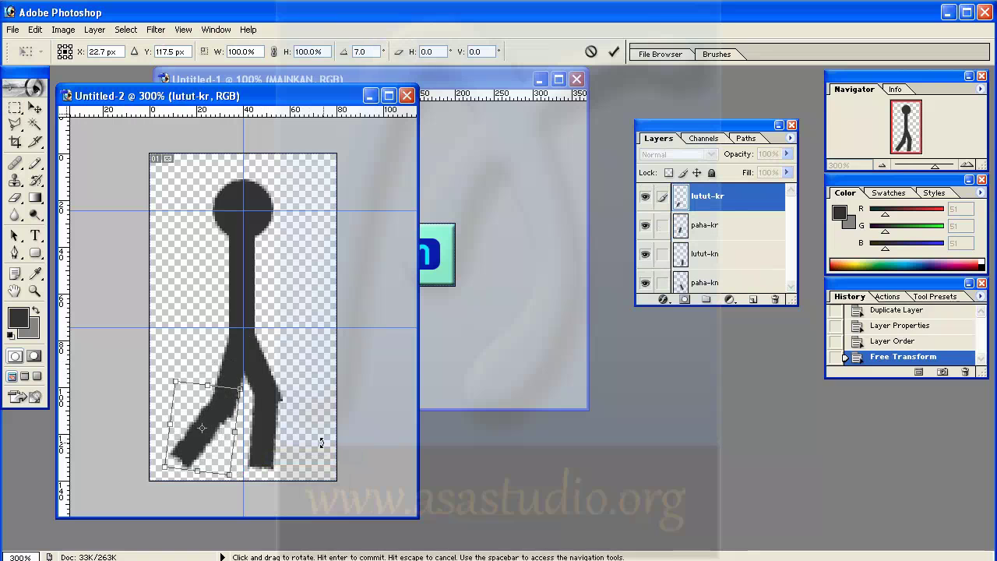
double_click(208, 421)
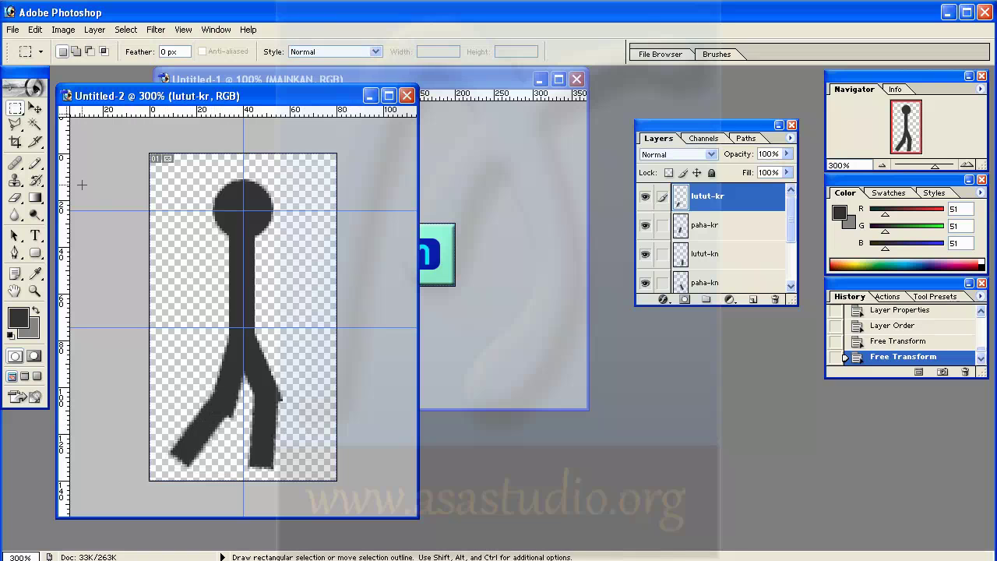
Export the figure for the web as a PNG-24 with transparency, saved as seri0.png in the gambar folder.
click(14, 30)
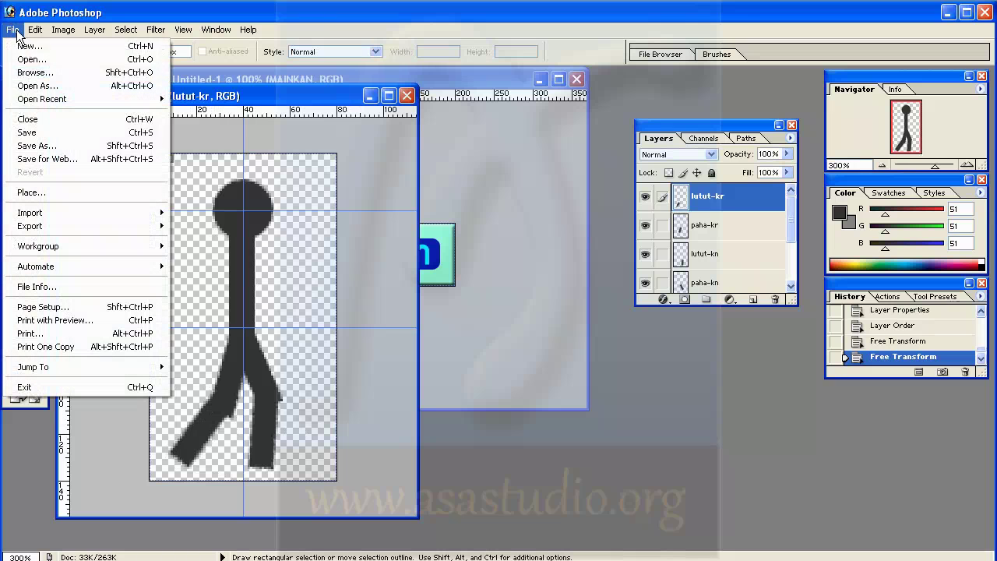
click(49, 158)
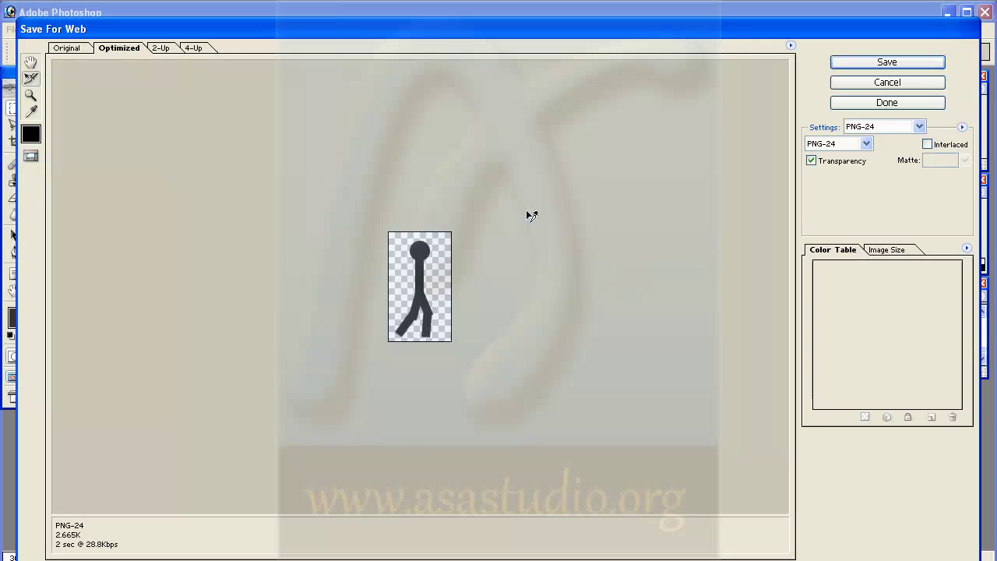
click(885, 64)
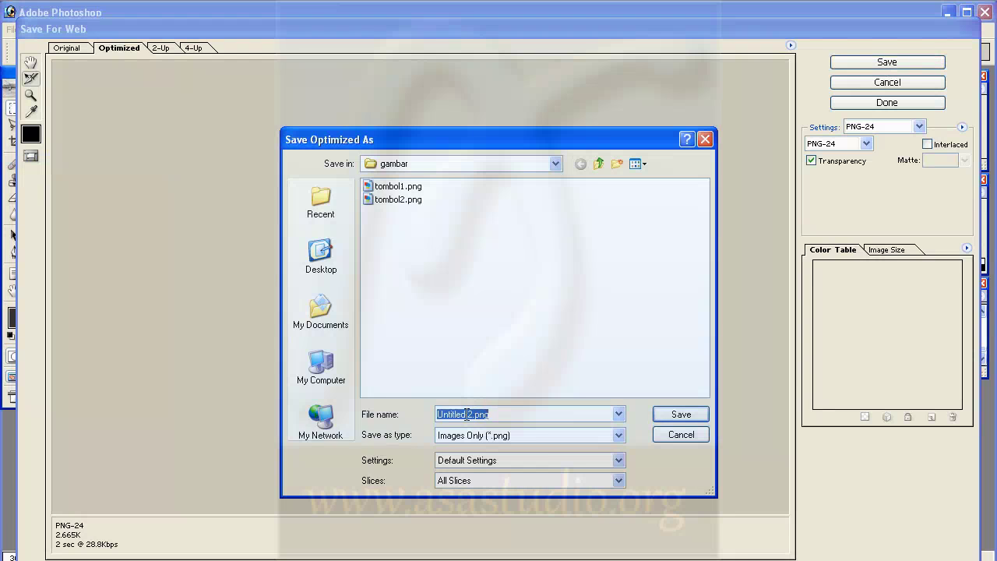
drag(470, 415, 369, 419)
text(seri0)
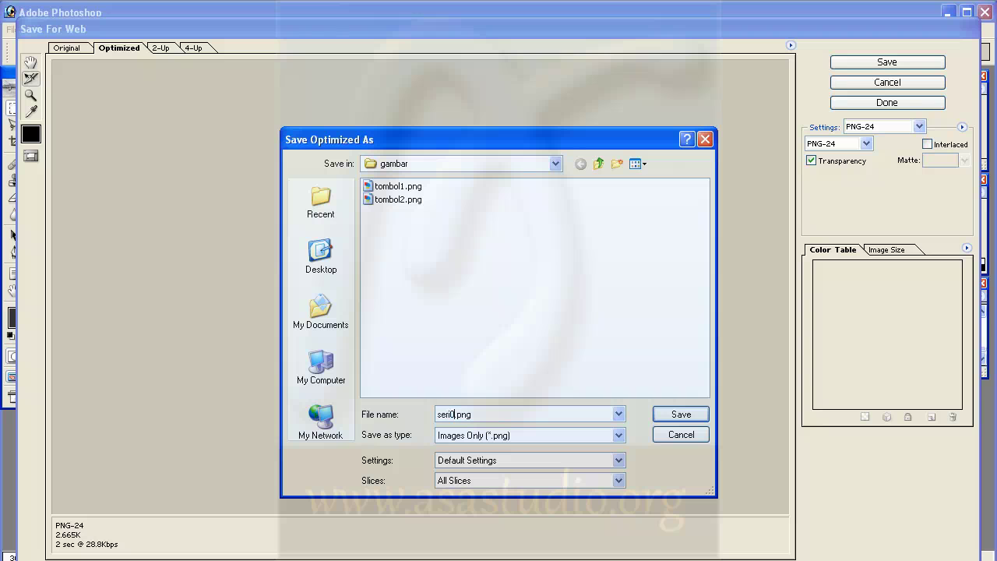
click(658, 421)
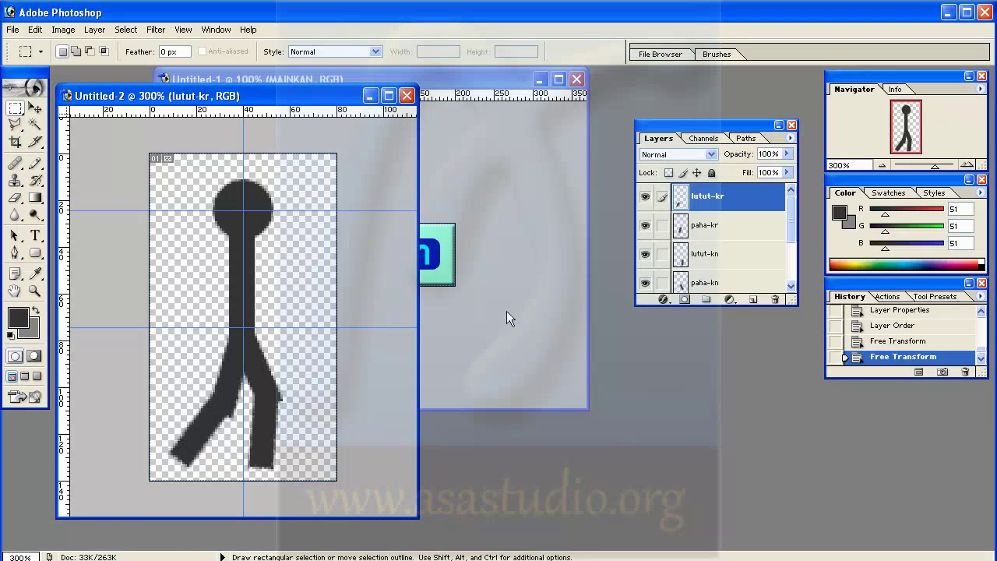
Free-transform the lutut-kn lower leg with its pivot at the top edge, shifting it left to about X 43 px and rotating it about 7.6°.
drag(791, 213, 790, 240)
click(717, 207)
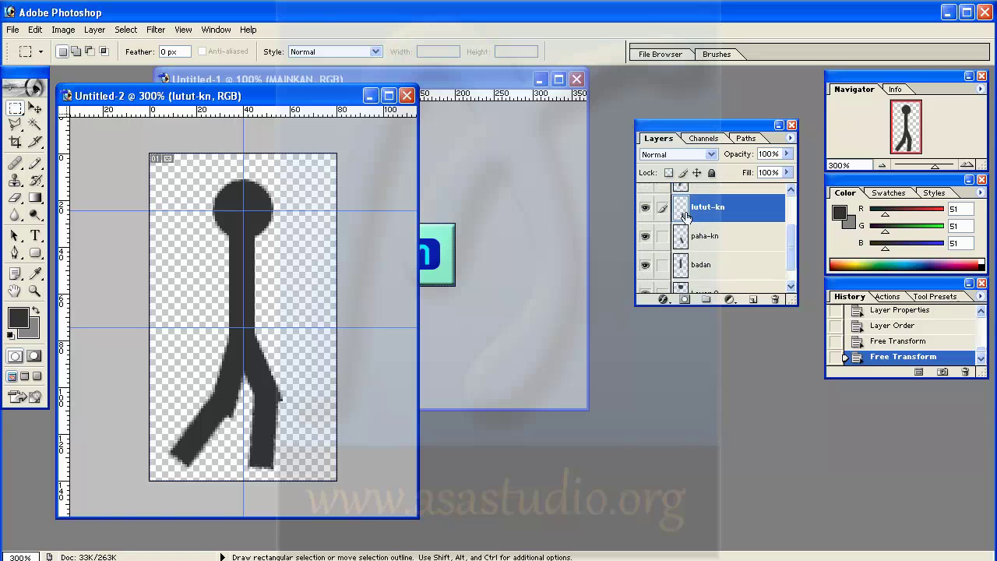
right_click(255, 359)
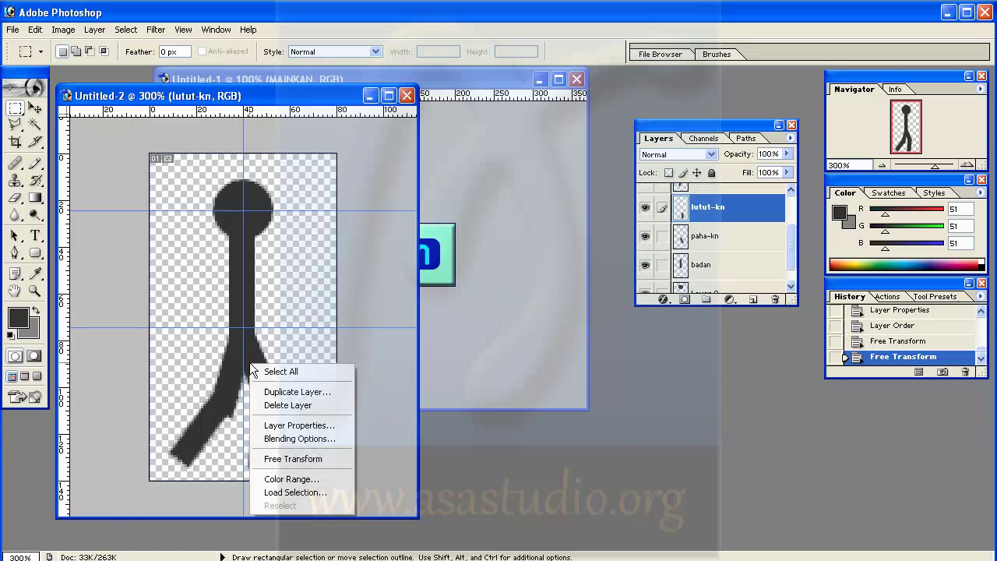
click(279, 463)
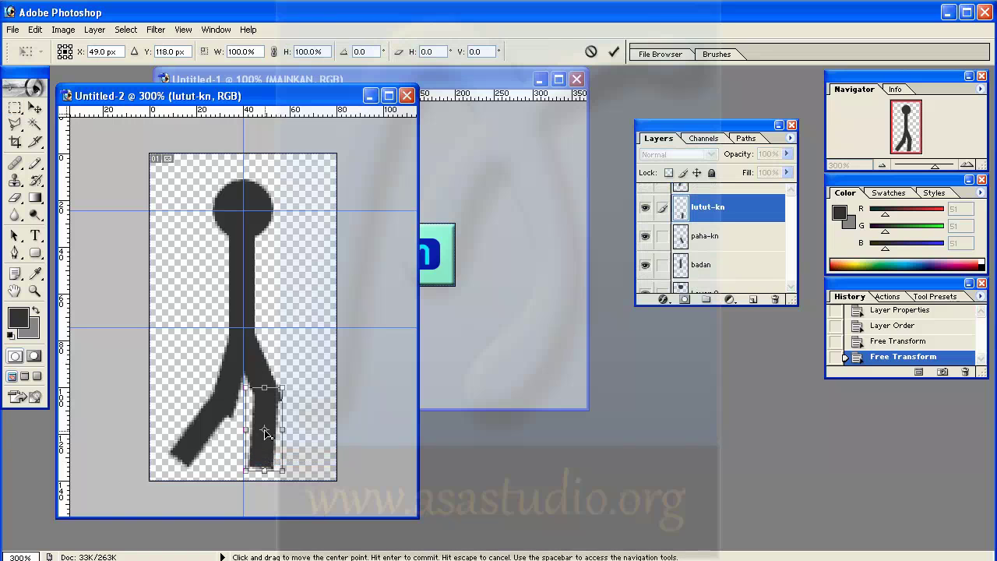
drag(264, 432, 265, 399)
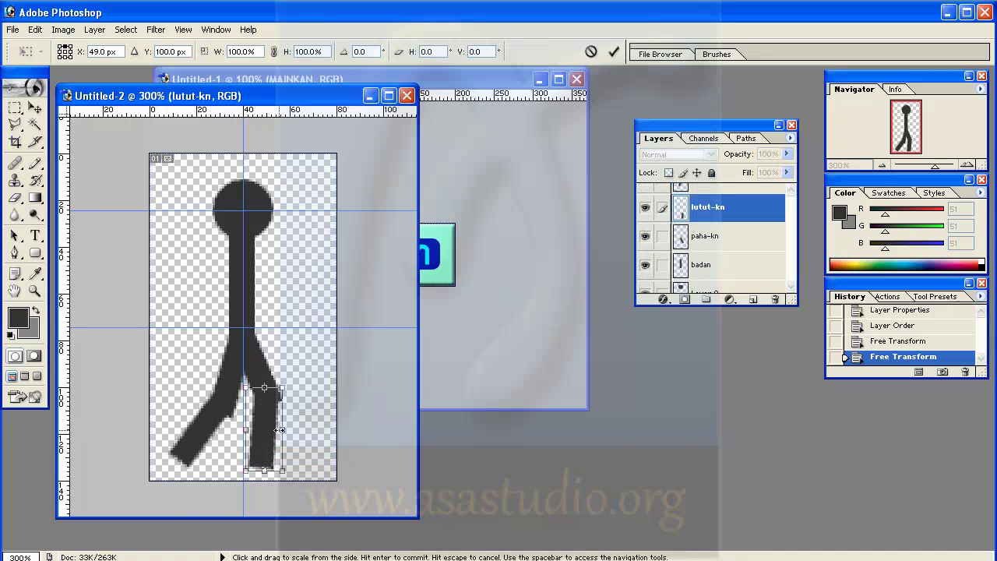
key(Left)
key(Left)
key(Left)
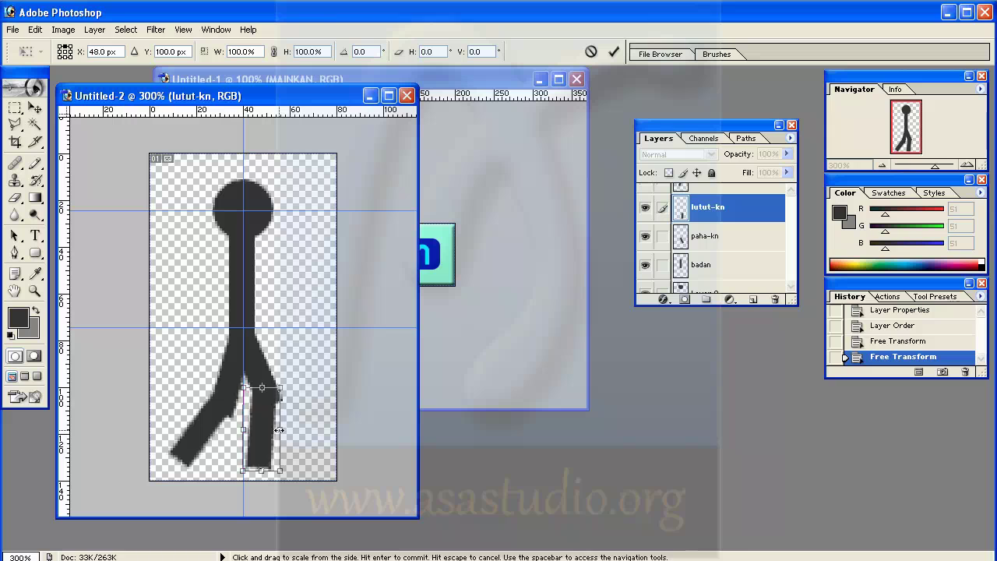
key(Left)
key(Left)
key(Left)
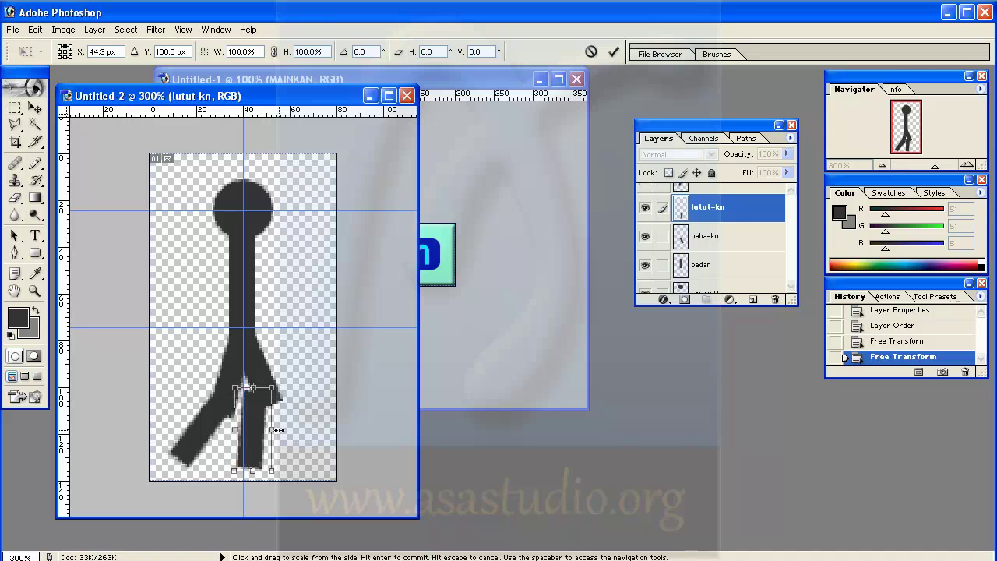
key(Left)
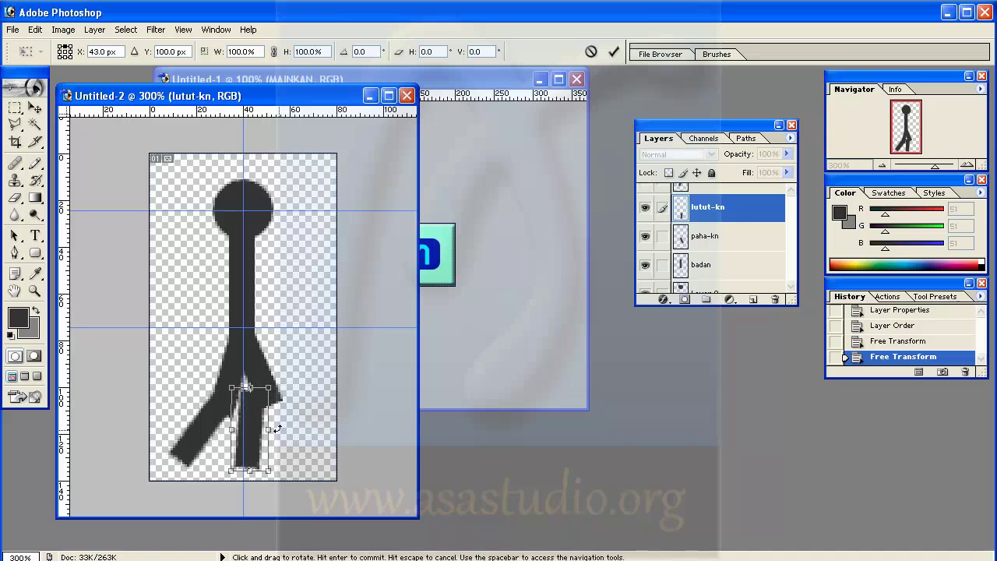
drag(290, 417, 297, 422)
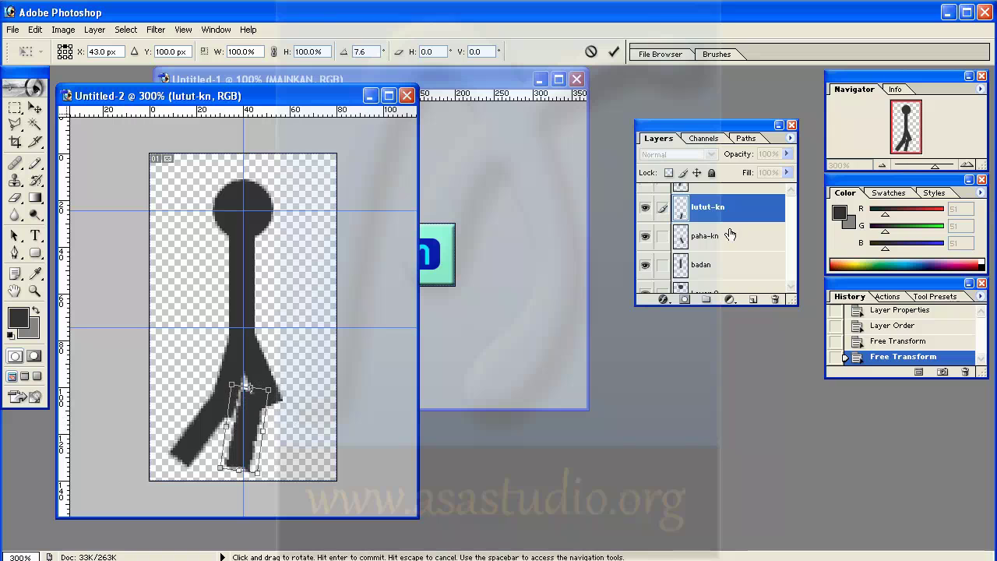
key(Return)
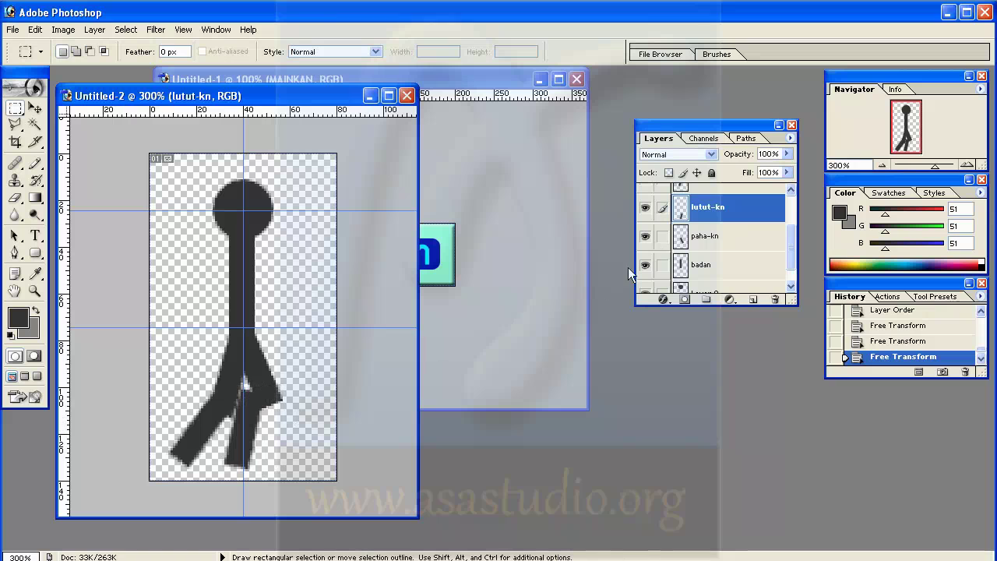
Free-transform the paha-kn thigh with its pivot at the hip, about X 38.2 px, Y 74.3 px, rotating it about 15.4° clockwise.
click(711, 241)
right_click(713, 236)
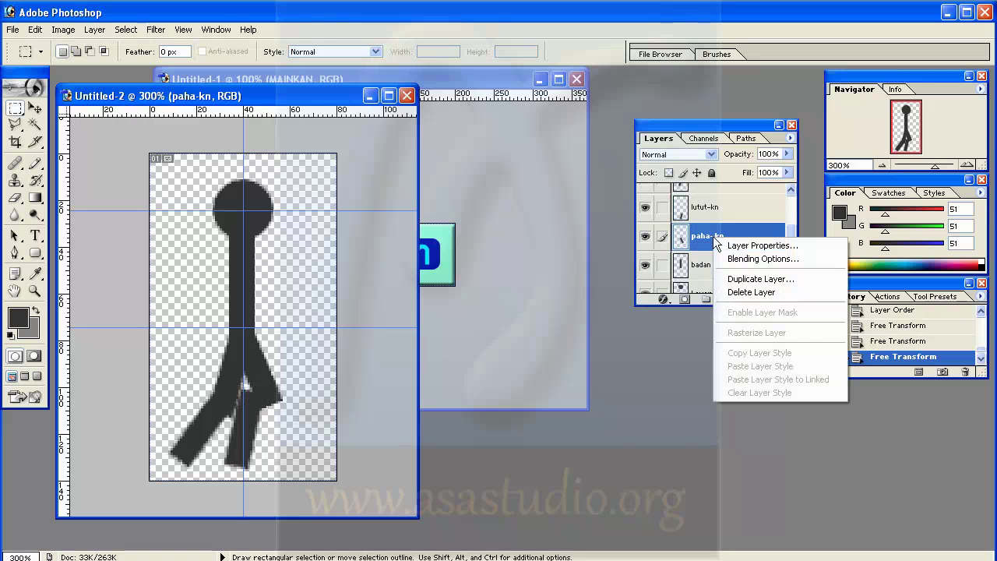
click(693, 238)
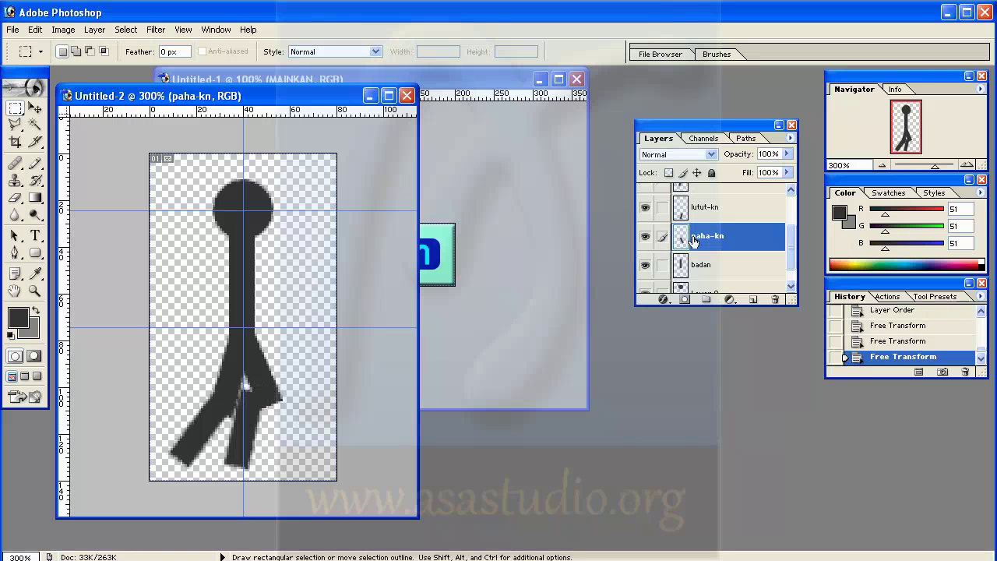
right_click(269, 364)
click(307, 463)
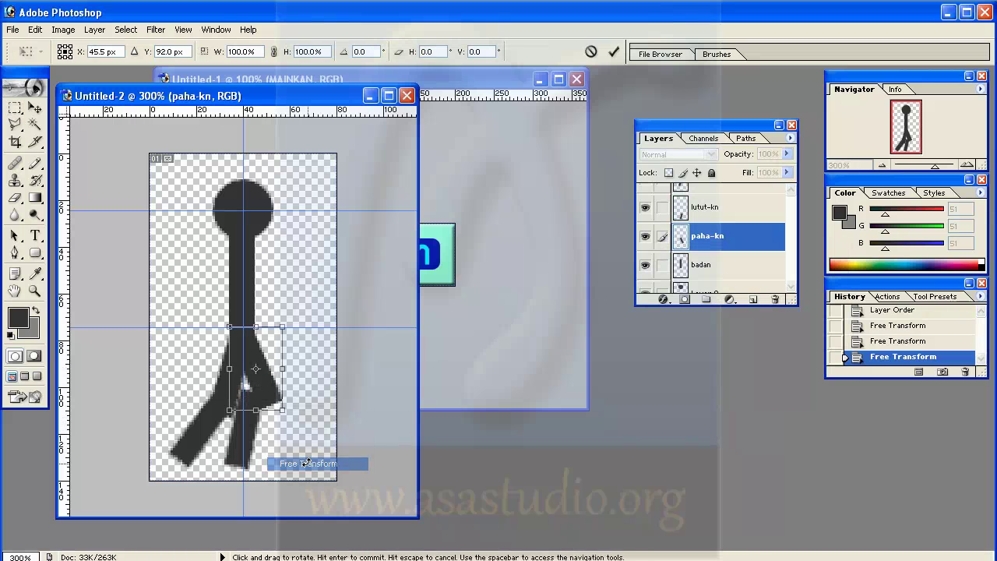
drag(256, 368, 256, 327)
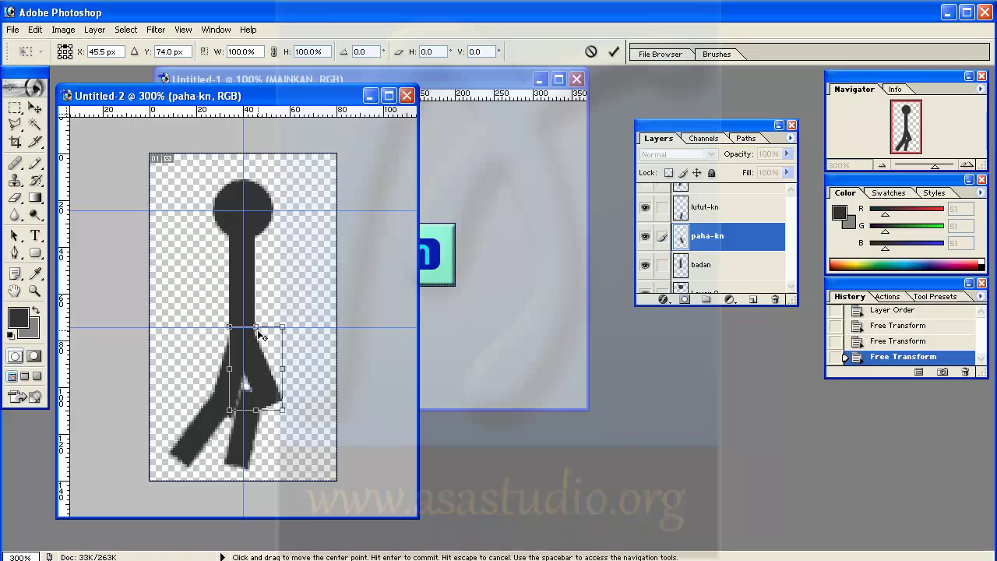
drag(258, 331, 241, 329)
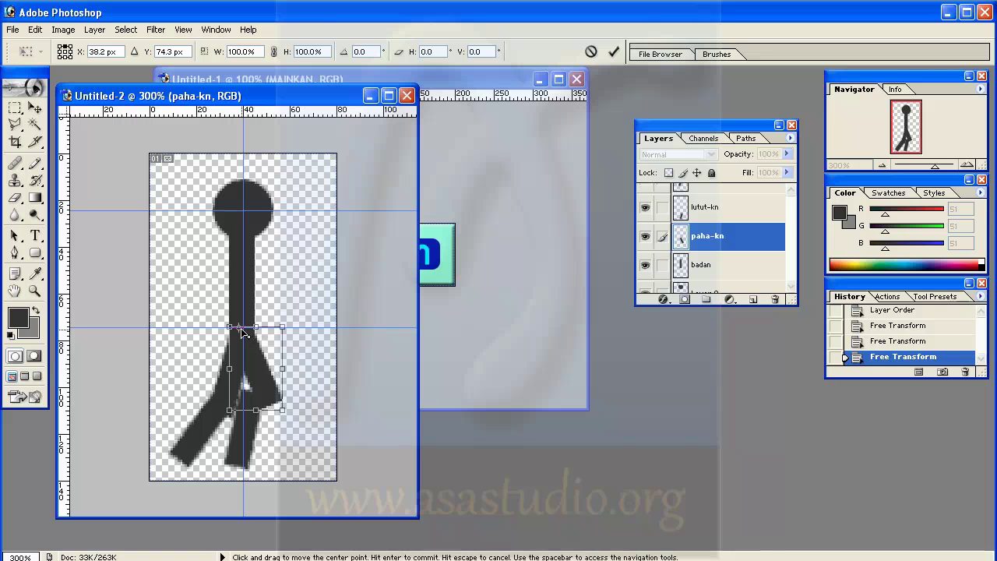
drag(320, 407, 302, 438)
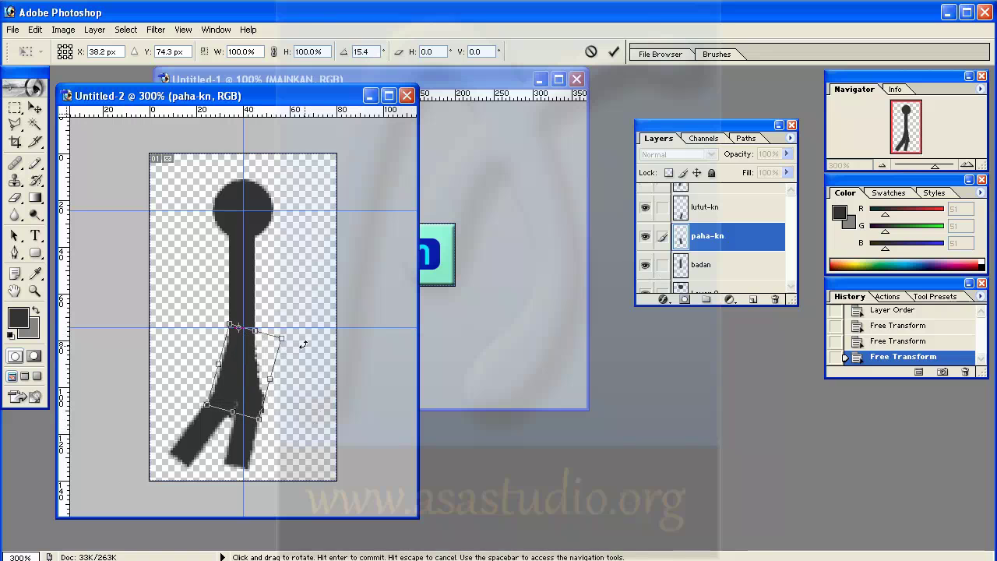
key(Return)
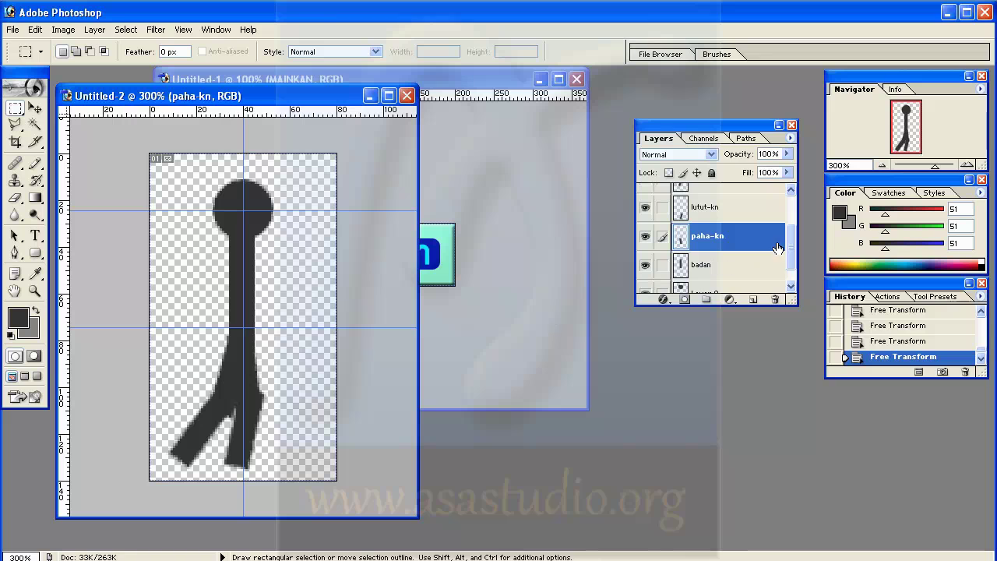
Free-transform the paha-kr thigh with its pivot at about X 40.5 px, Y 80.3 px, rotating it about -19.9°.
drag(792, 243, 790, 220)
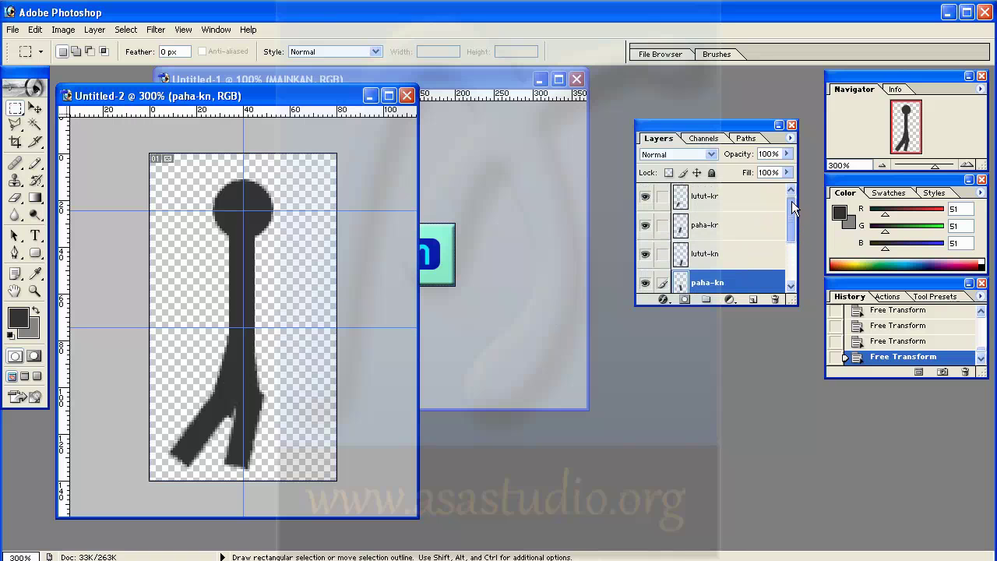
click(671, 232)
right_click(236, 364)
click(308, 466)
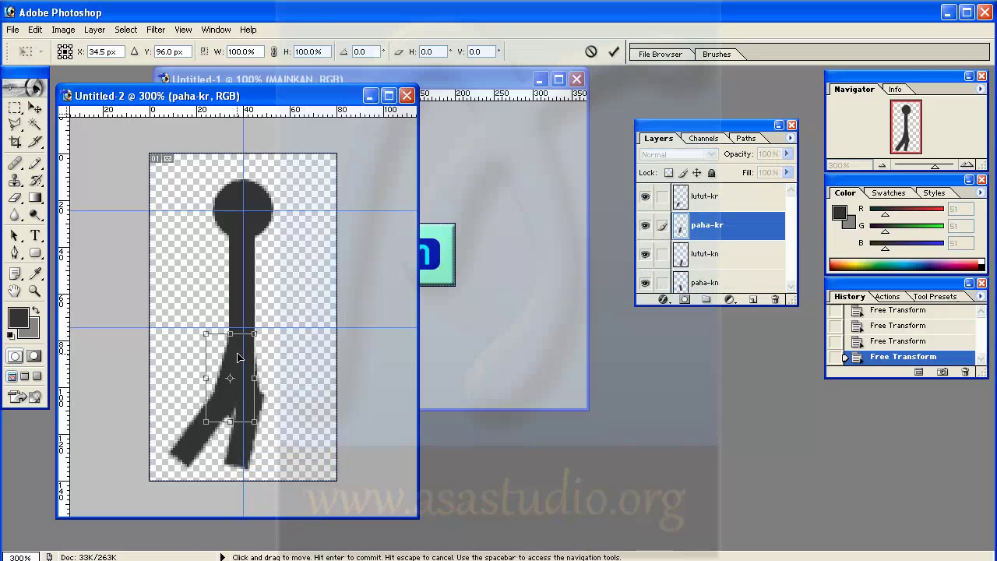
drag(231, 381, 244, 340)
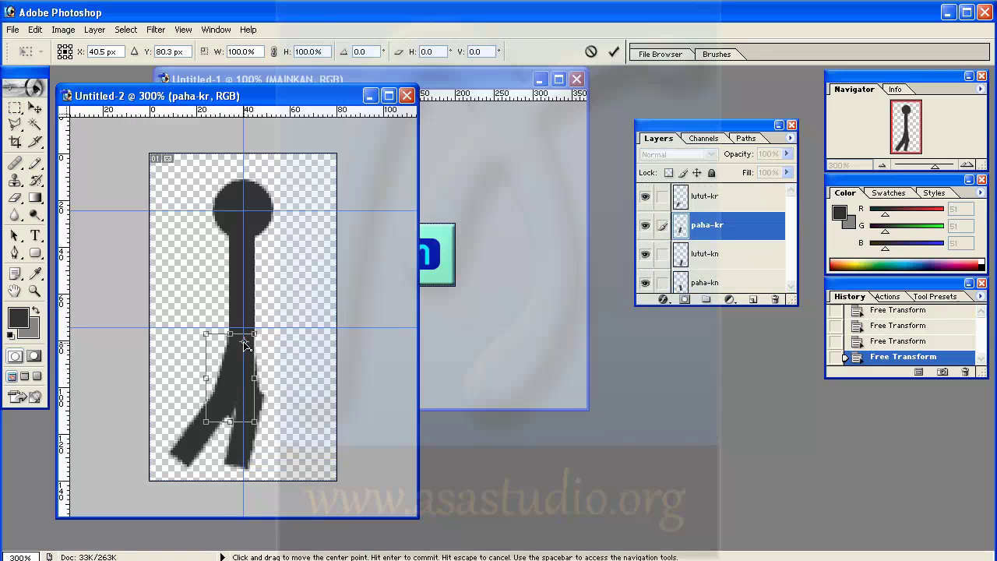
drag(228, 448, 265, 440)
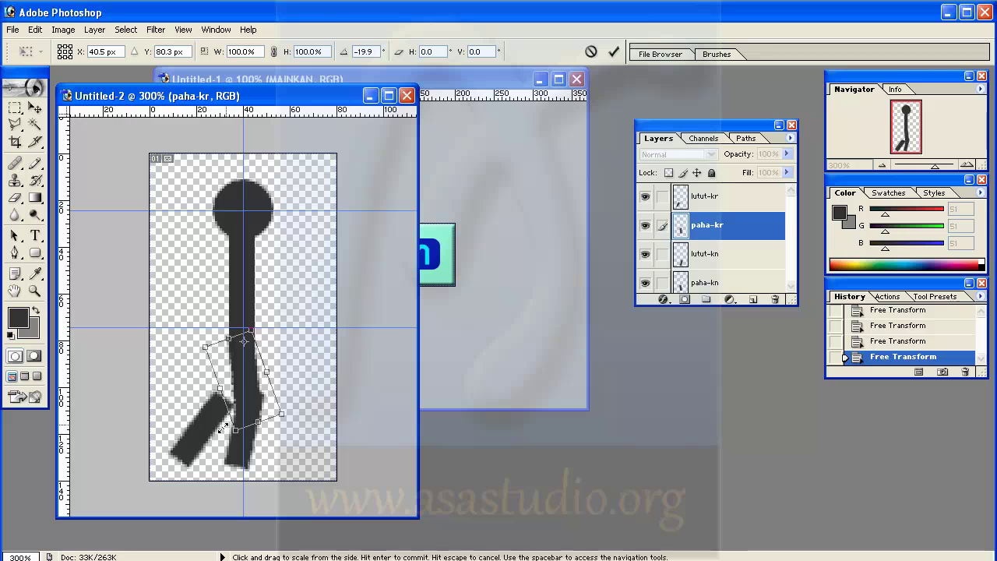
key(Return)
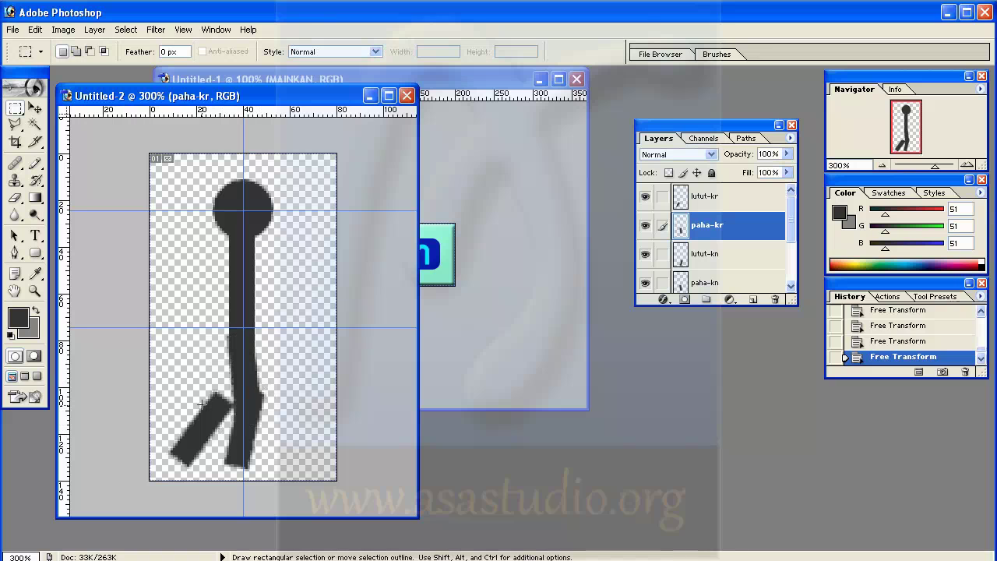
Rotate the lutut-kr lower leg about -26.7° around its upper end and move it under the paha-kr thigh.
click(712, 198)
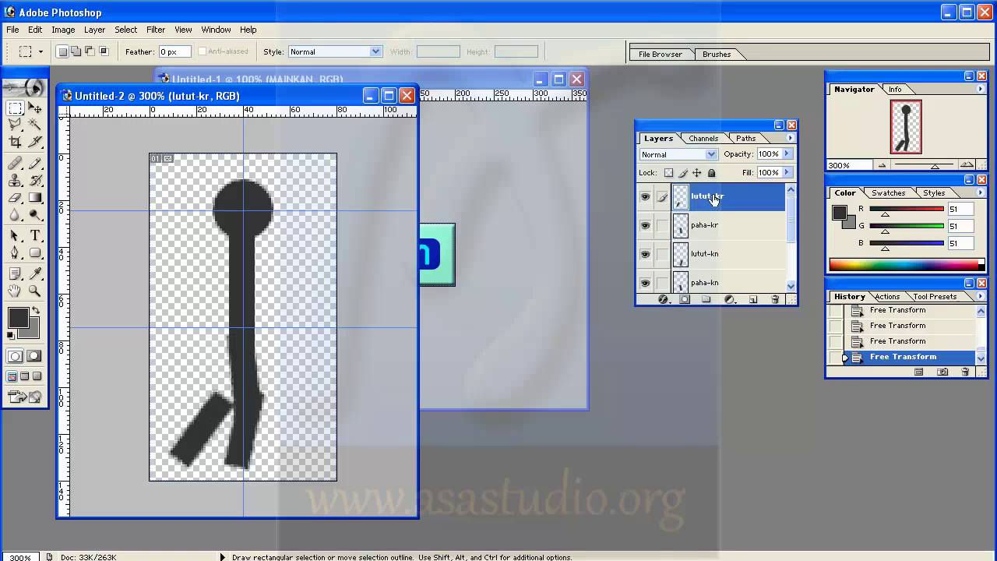
right_click(212, 409)
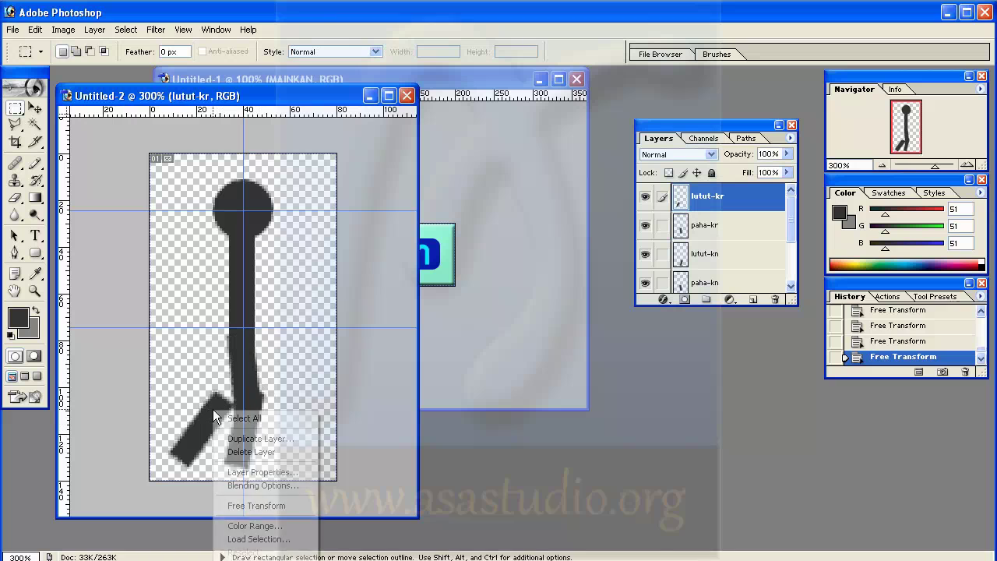
click(259, 503)
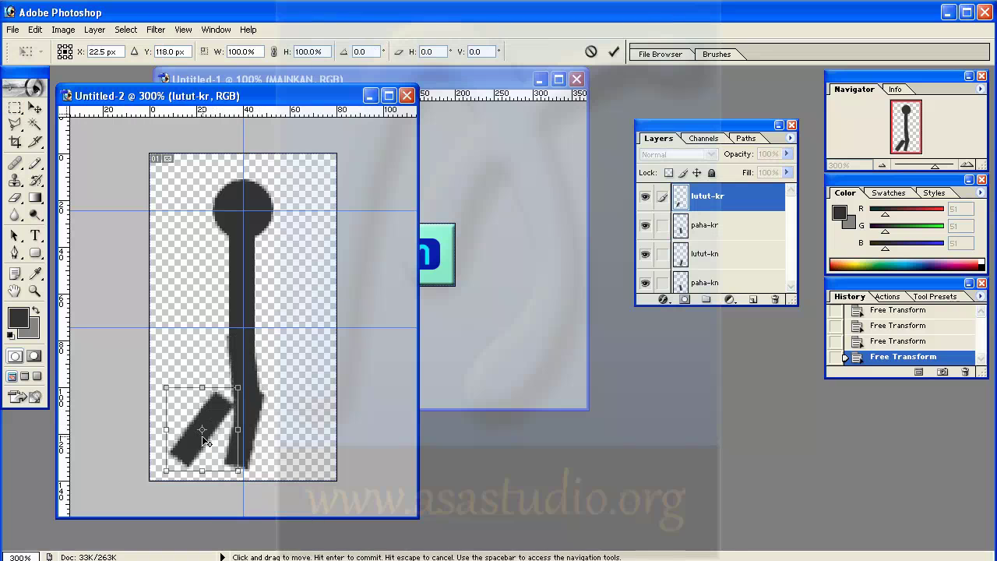
drag(203, 430, 223, 398)
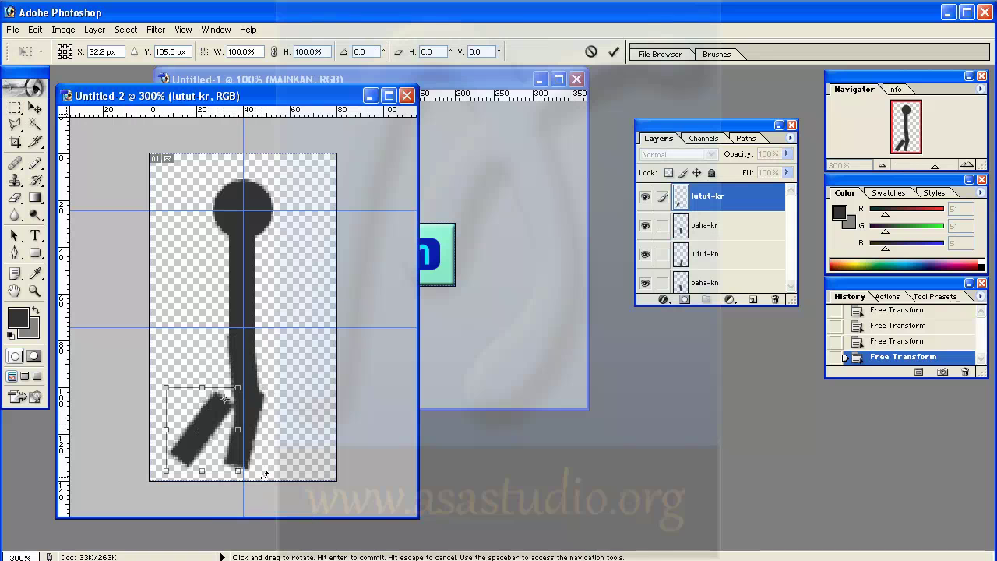
drag(196, 491, 240, 492)
drag(221, 443, 244, 441)
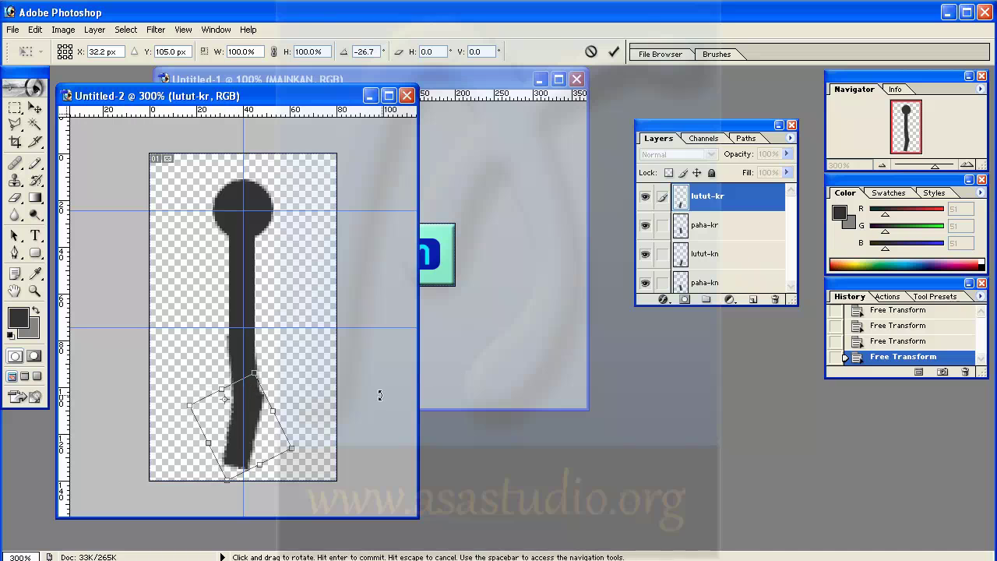
key(Return)
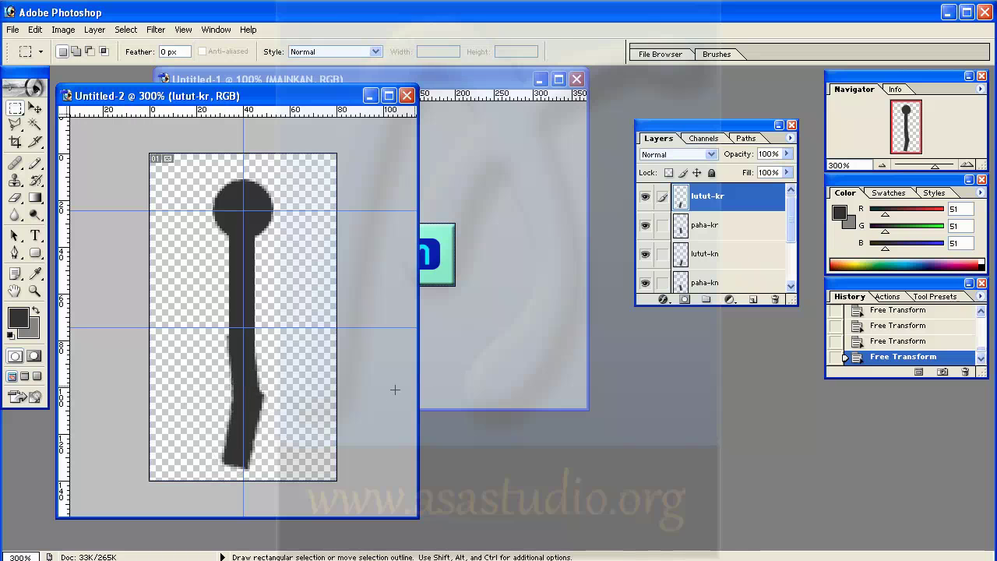
Rotate the lutut-kn lower leg about 20.1° backward with its pivot at the knee, about X 43.5 px, Y 102.3 px.
click(713, 256)
right_click(256, 413)
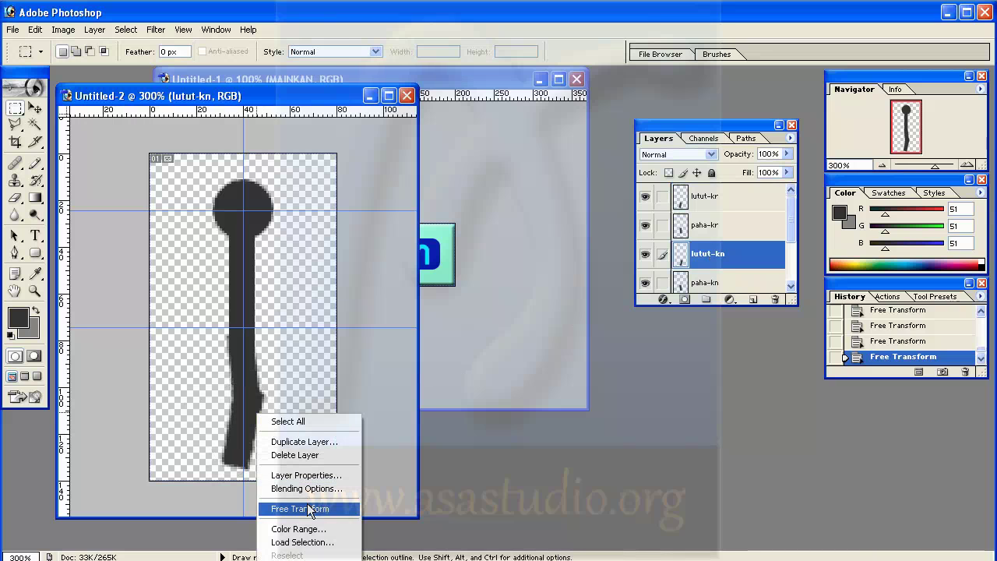
click(310, 507)
drag(250, 437, 253, 396)
drag(280, 436, 225, 442)
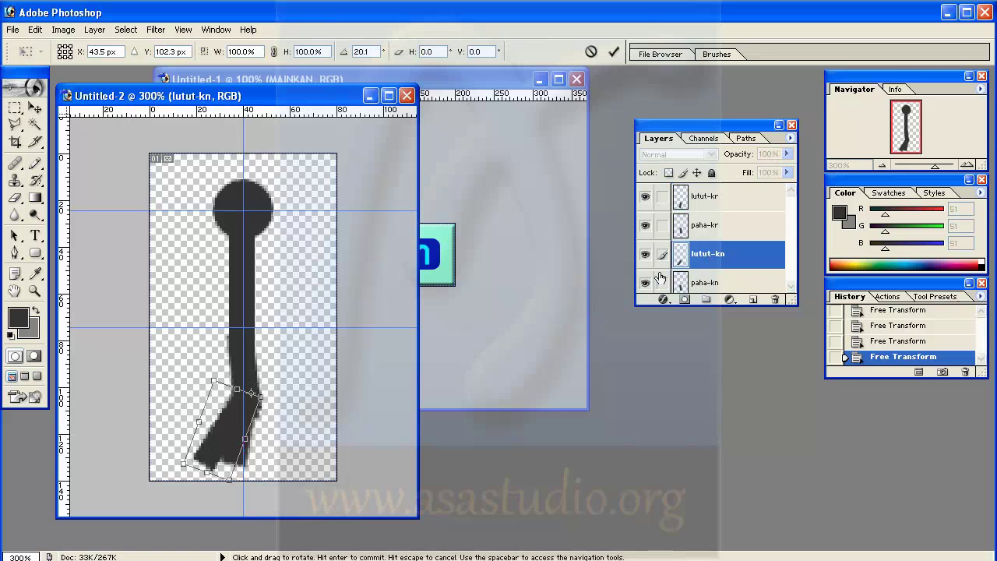
key(Return)
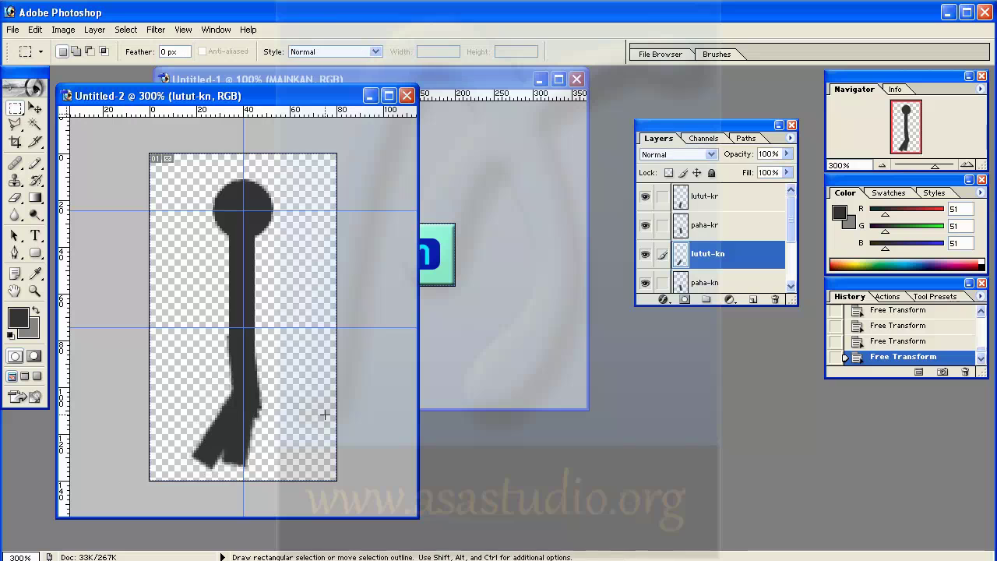
Rotate the paha-kn thigh about 5.4° with its pivot near the hip, about X 38.5 px, Y 80.2 px.
click(710, 280)
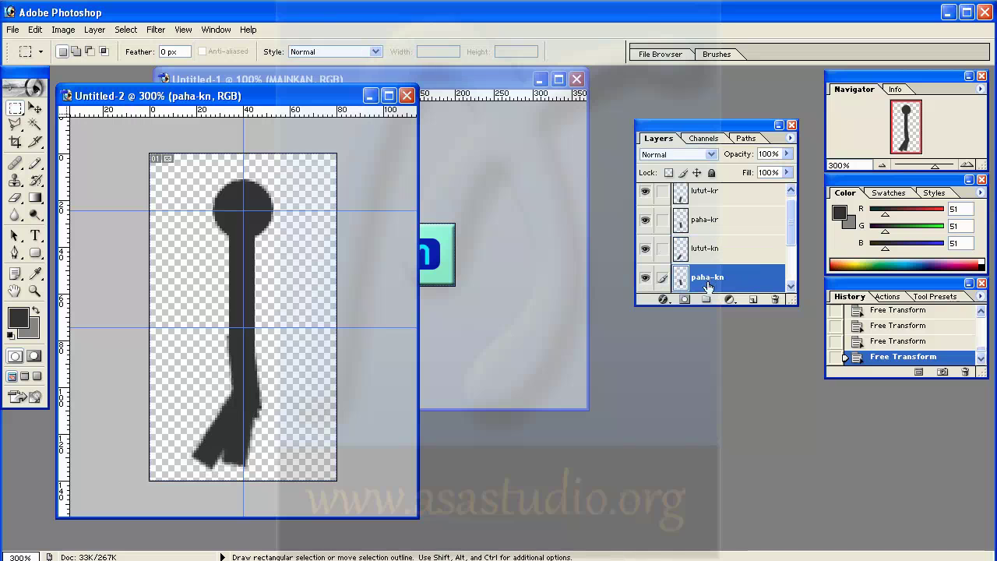
right_click(264, 366)
click(287, 469)
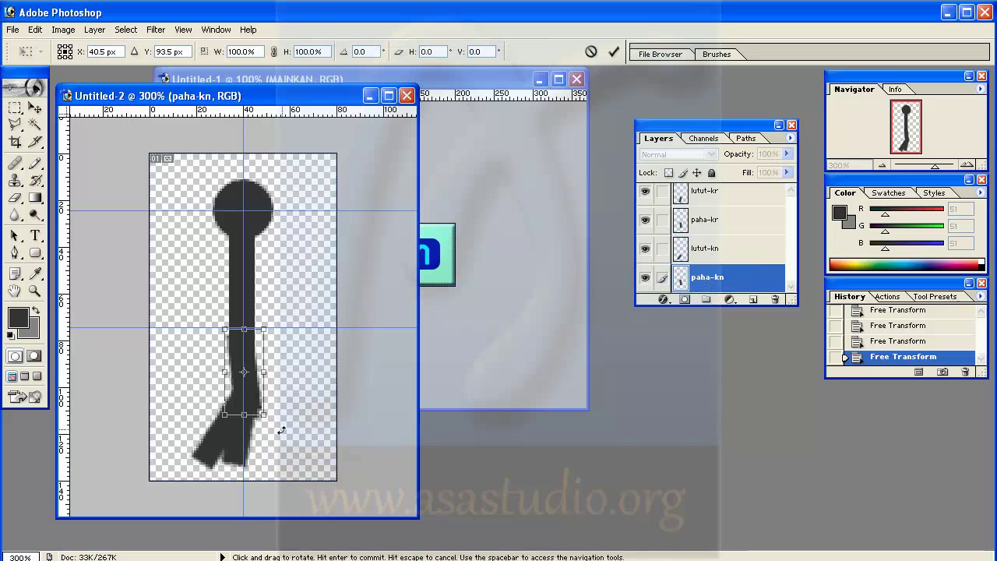
drag(244, 372, 240, 342)
drag(283, 403, 283, 414)
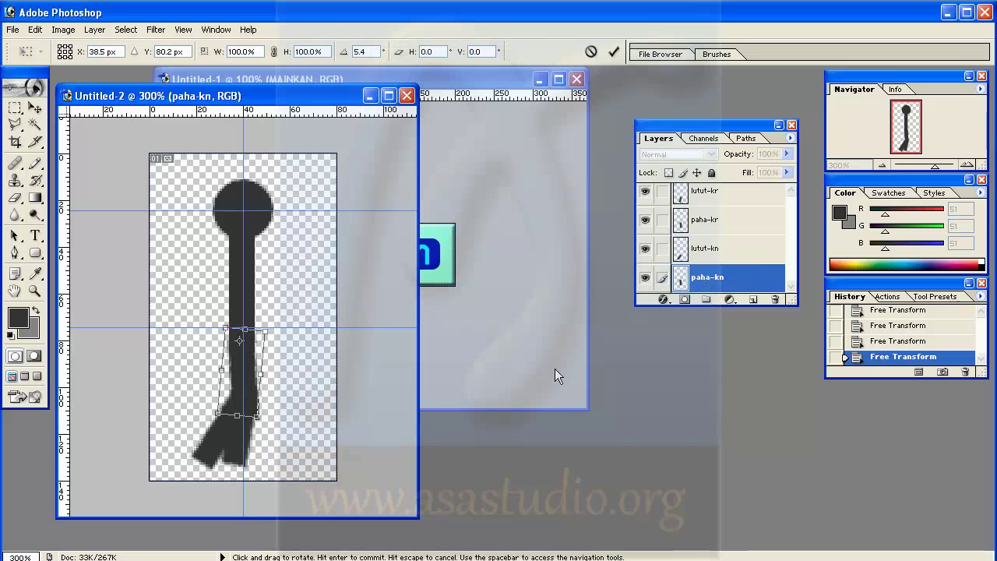
key(Return)
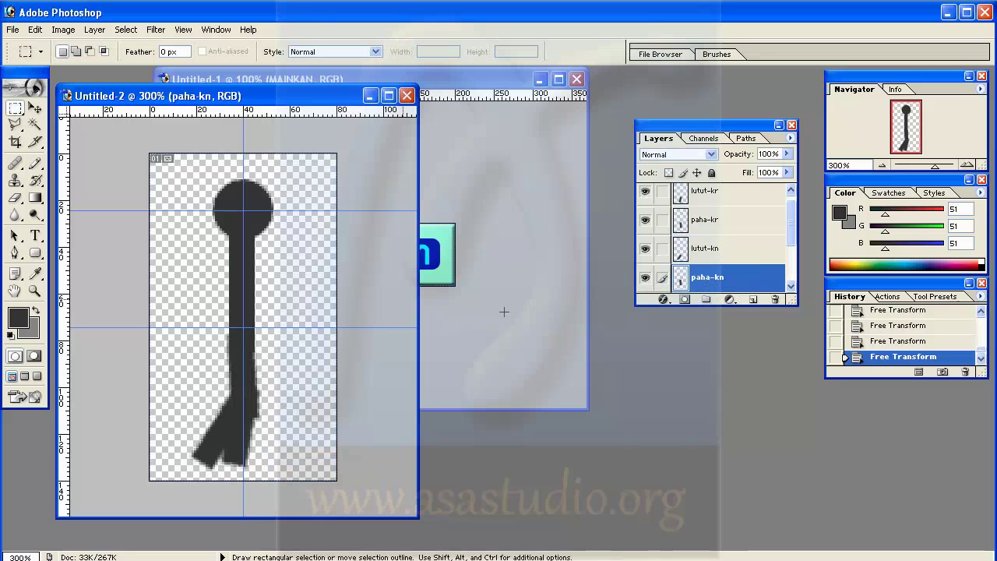
Export the new pose for the web as a PNG-24 with transparency, saved as seri1.png in the gambar folder.
click(12, 30)
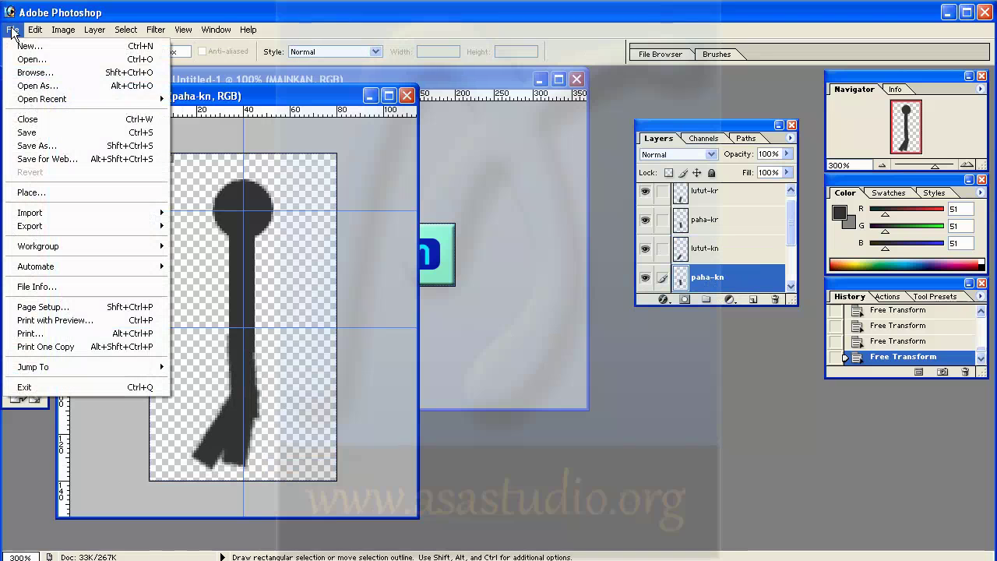
click(39, 159)
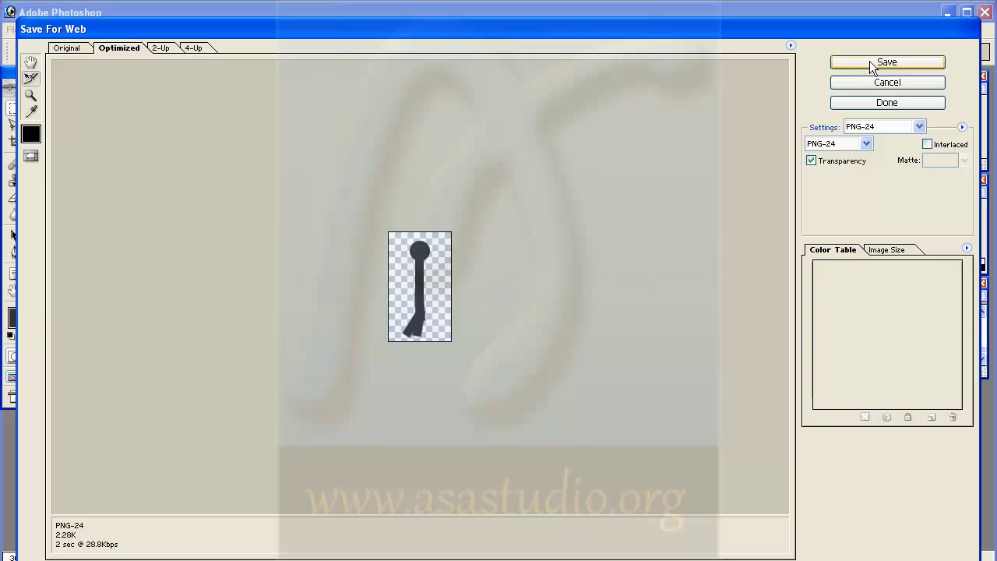
click(871, 64)
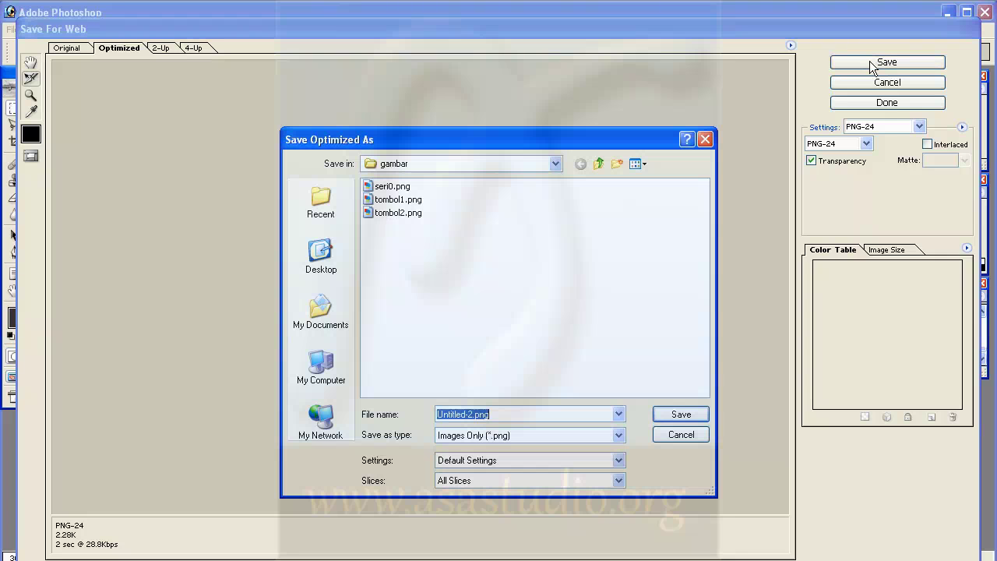
click(391, 186)
double_click(450, 414)
click(455, 414)
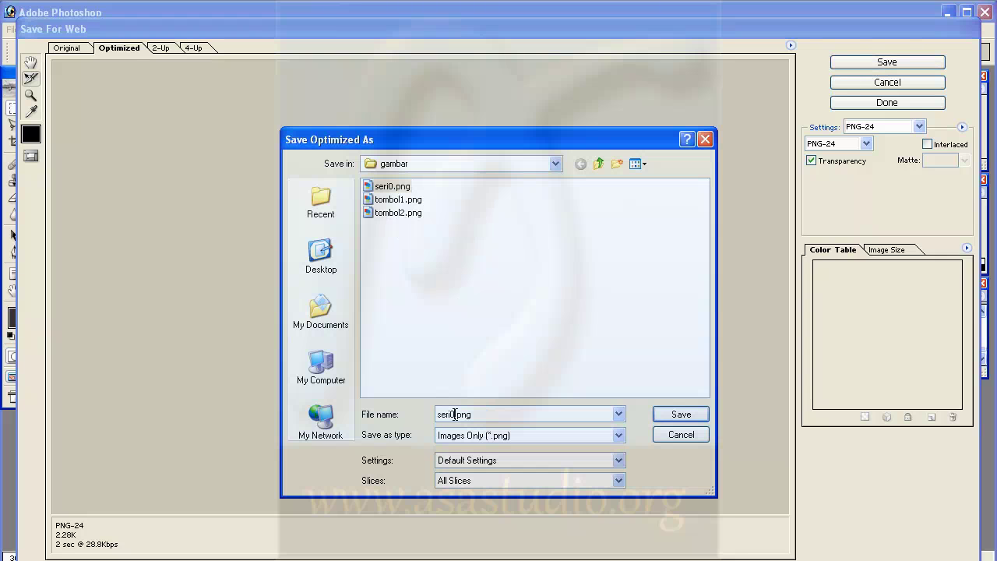
key(shift+Left)
text(1)
click(682, 413)
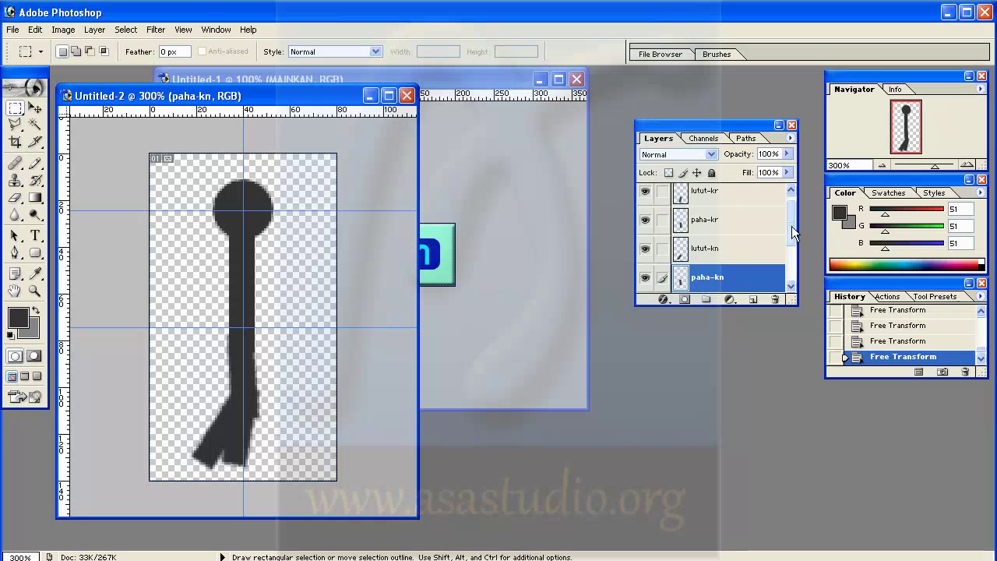
Rotate the paha-kr thigh about -14.8° with its pivot at the hip, about X 40 px, Y 78 px.
drag(792, 225, 793, 203)
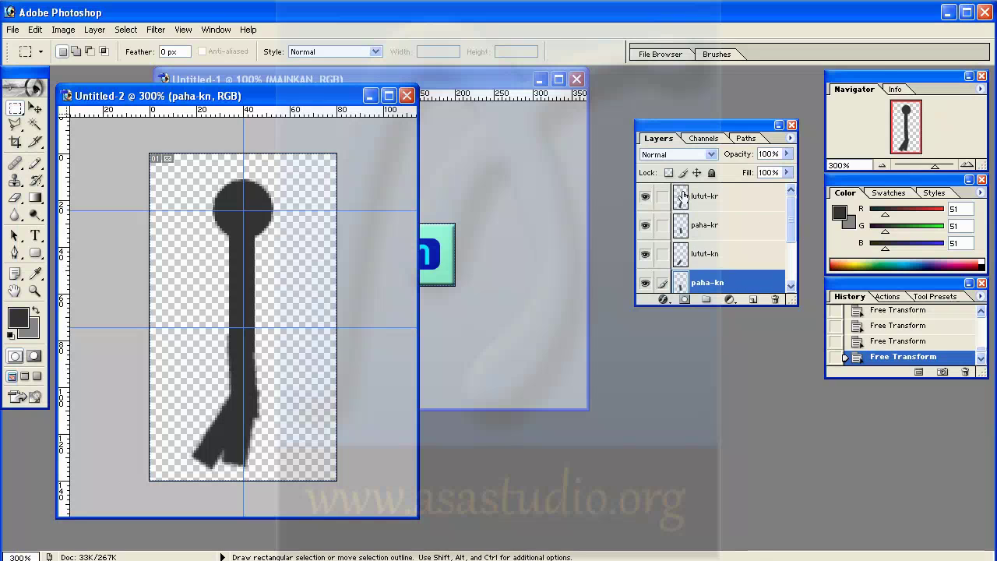
right_click(686, 227)
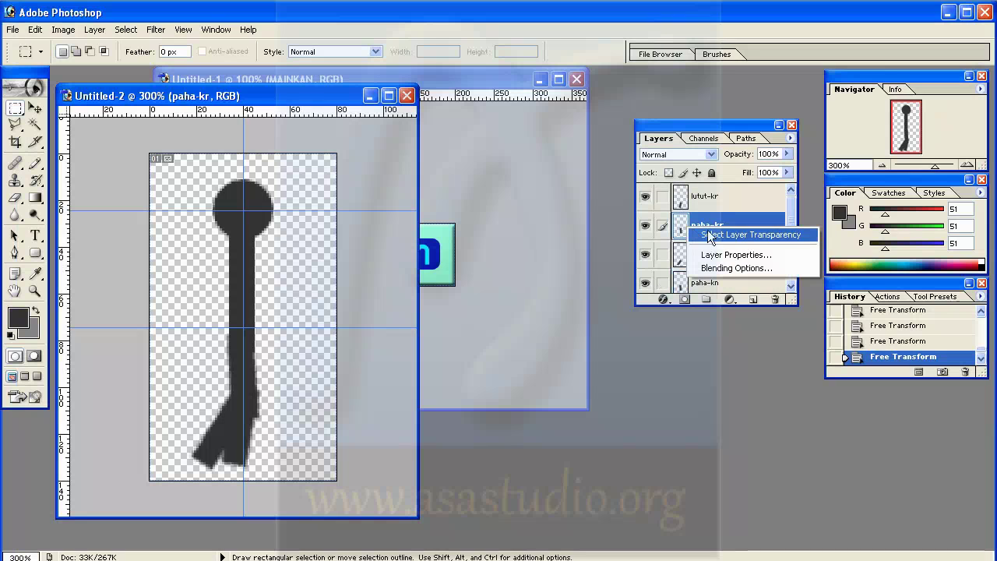
right_click(261, 359)
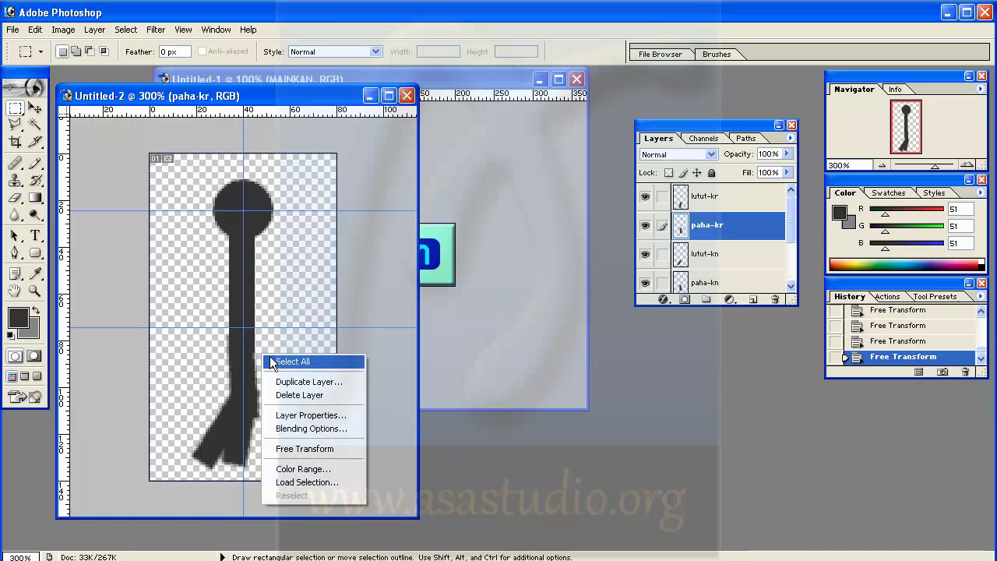
click(291, 445)
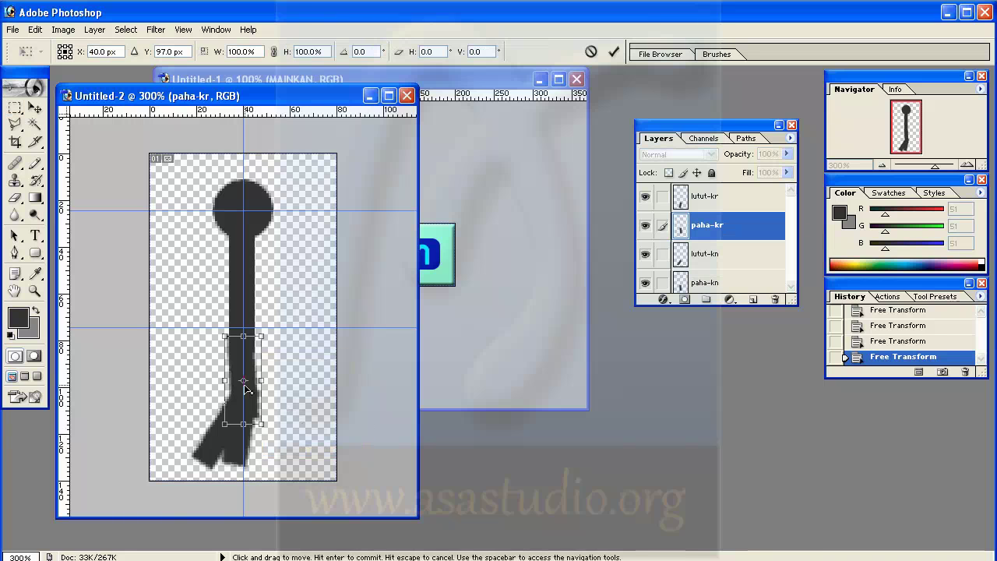
drag(243, 380, 245, 346)
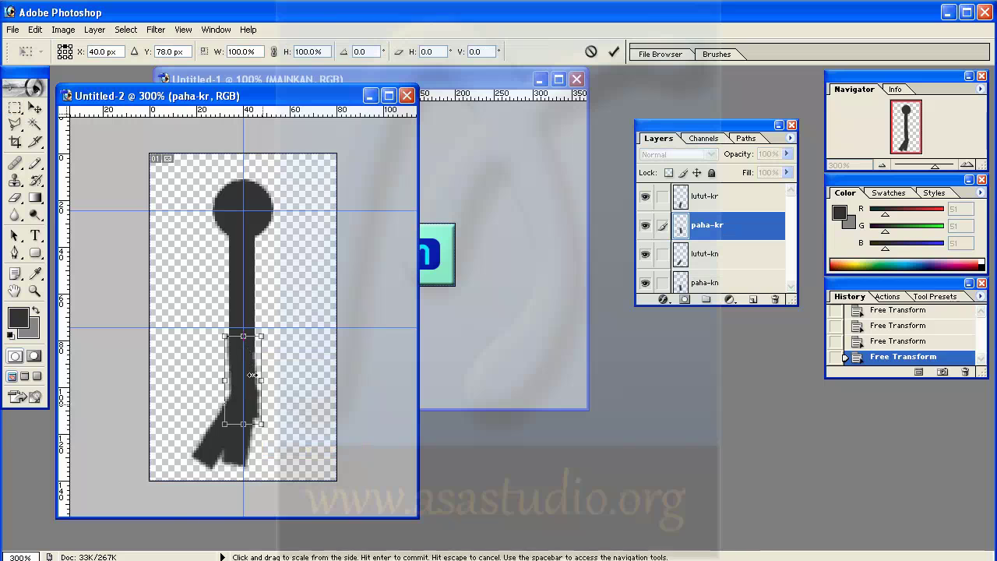
drag(285, 436, 321, 427)
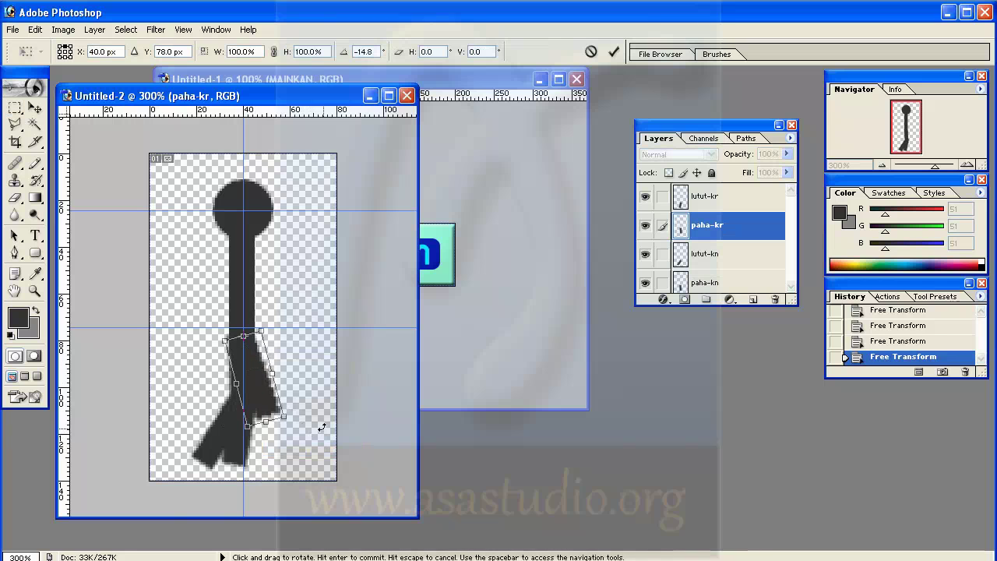
key(Return)
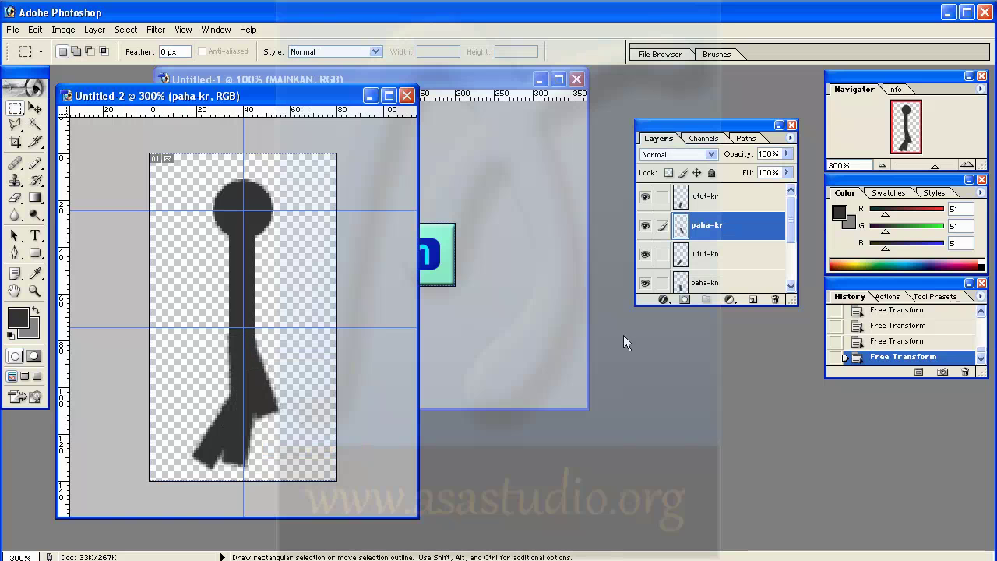
Rotate the lutut-kr lower leg about 17° around its upper end and move it under the paha-kr thigh.
click(707, 197)
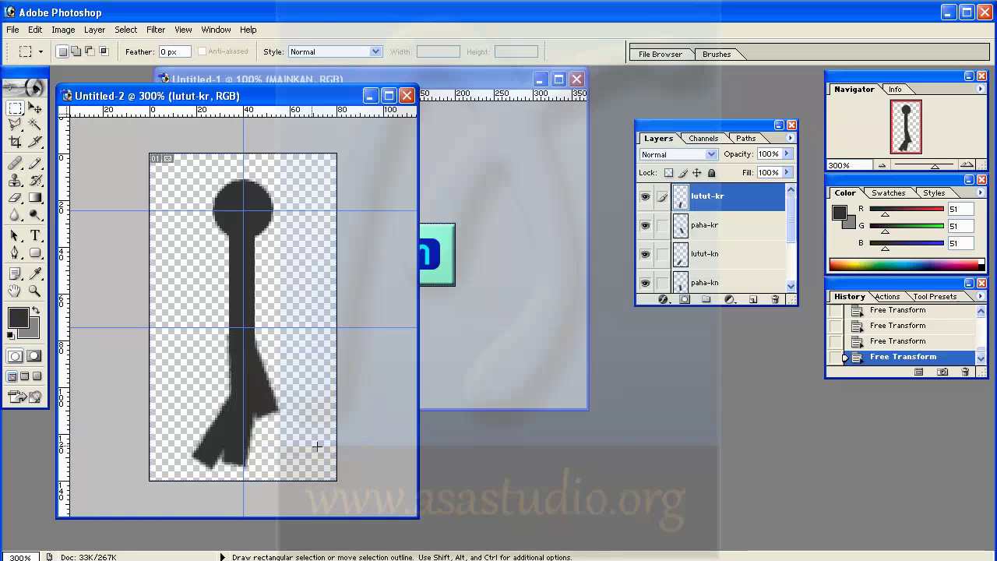
right_click(246, 432)
click(288, 526)
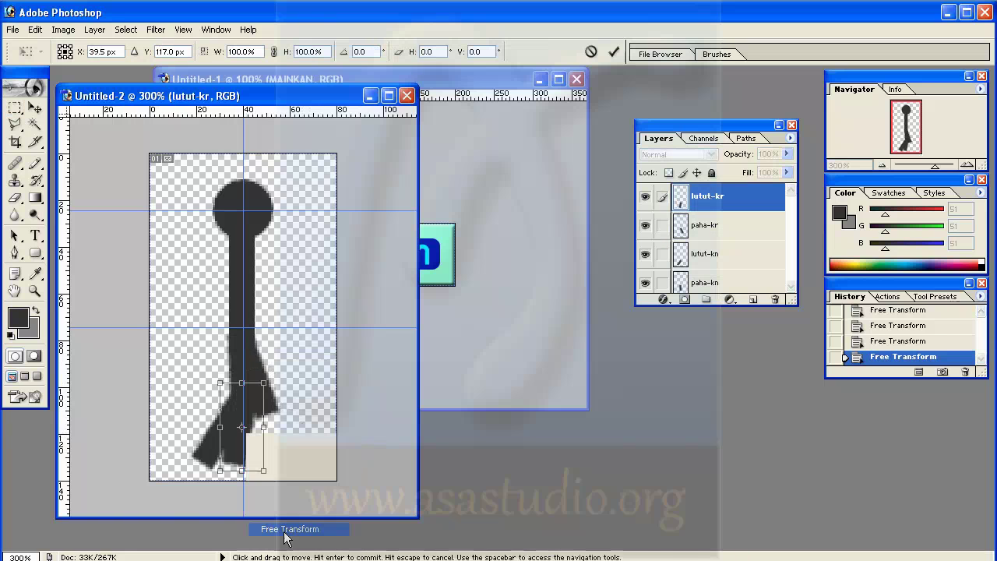
drag(241, 427, 250, 392)
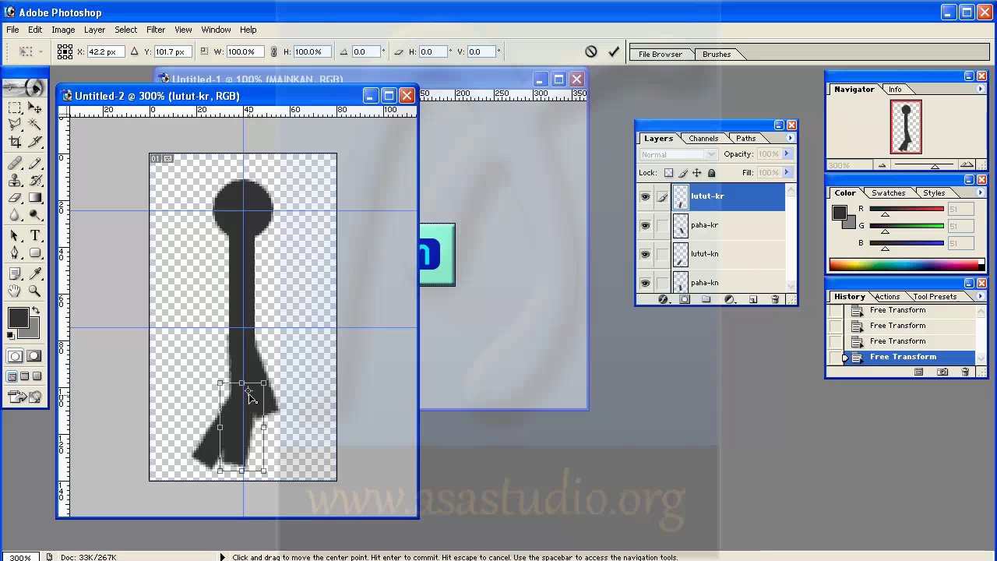
drag(290, 458, 272, 476)
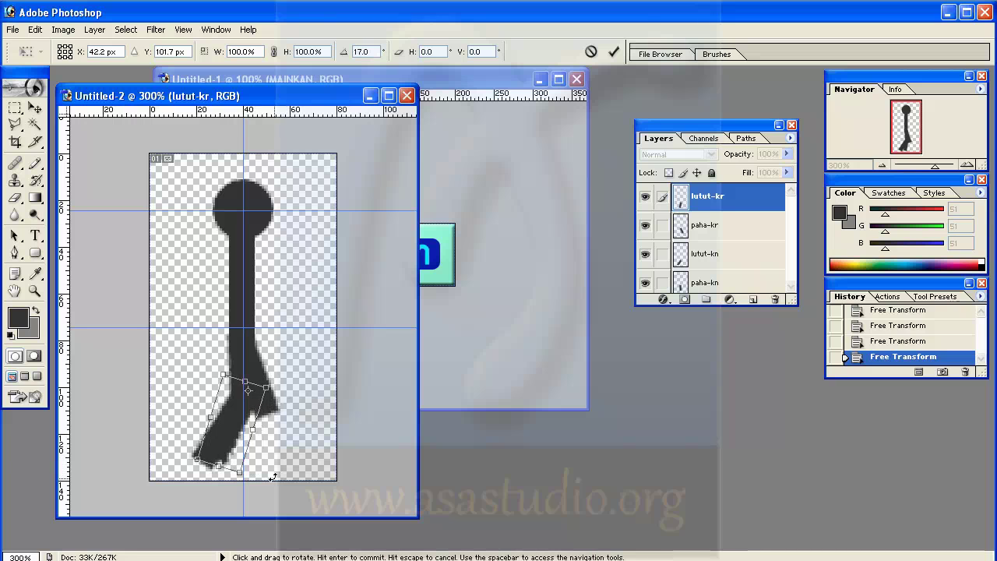
drag(239, 432, 258, 440)
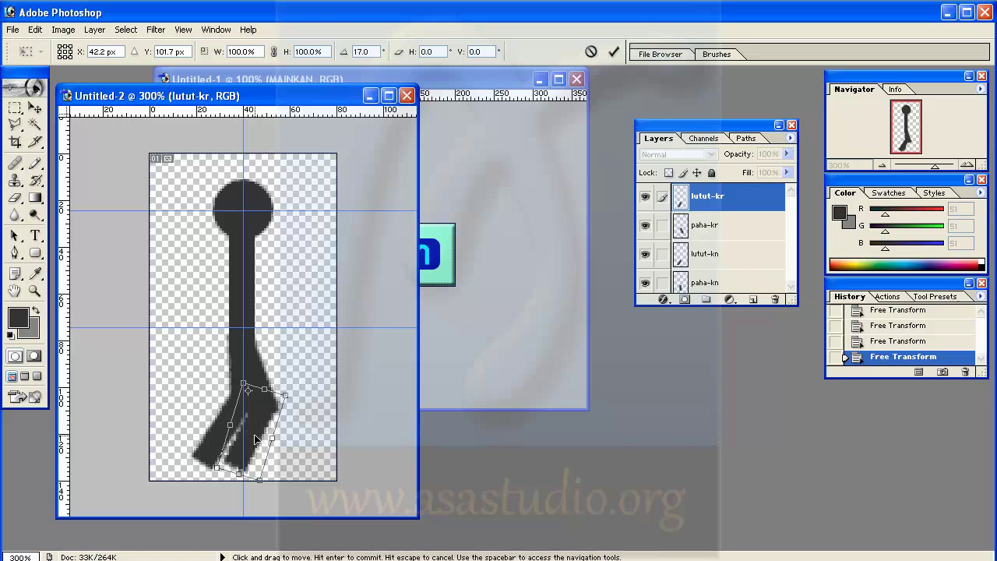
key(Return)
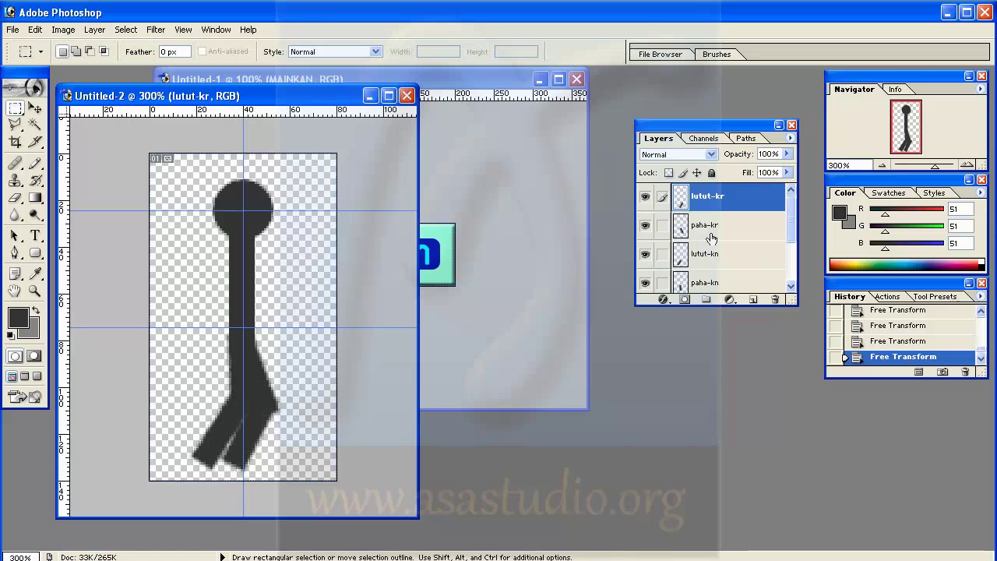
Rotate the lutut-kn lower leg about 15.4° backward with its pivot at the knee, about X 40.2 px, Y 105.8 px.
click(715, 263)
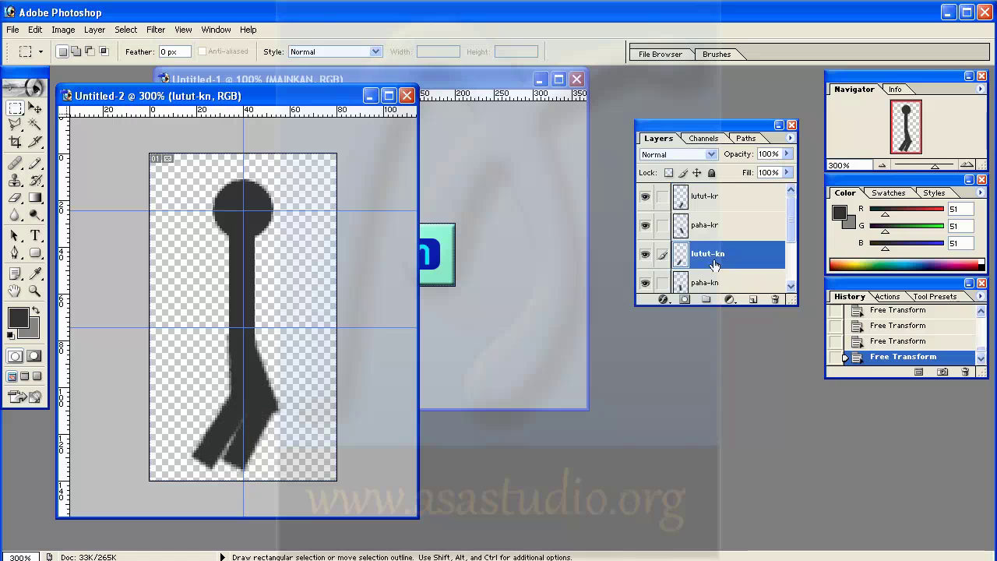
right_click(227, 415)
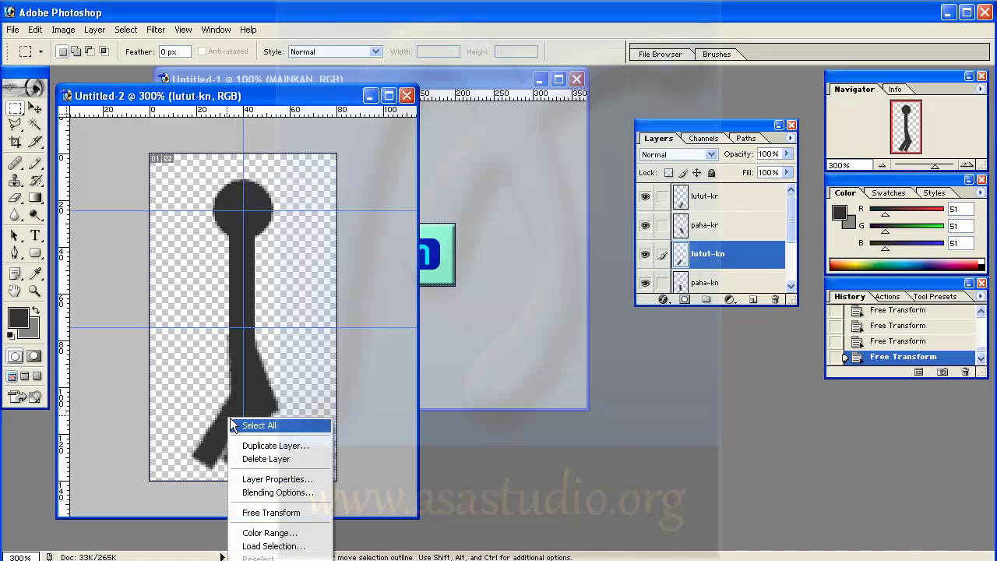
click(269, 513)
drag(222, 430, 246, 404)
drag(318, 438, 296, 456)
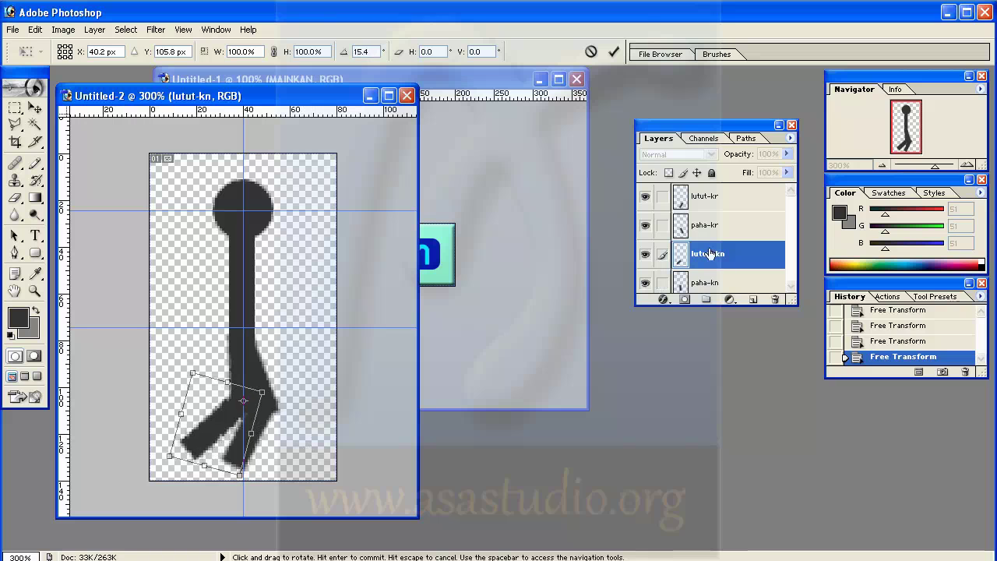
key(Return)
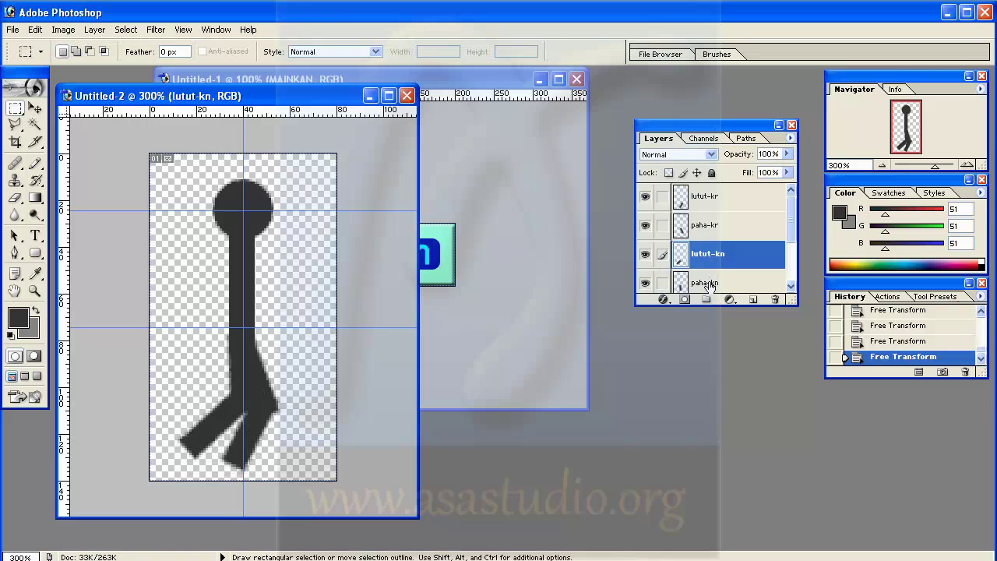
Rotate the paha-kn thigh about 21.8° backward with its pivot at the hip, about X 39.5 px, Y 75 px.
click(709, 284)
right_click(253, 380)
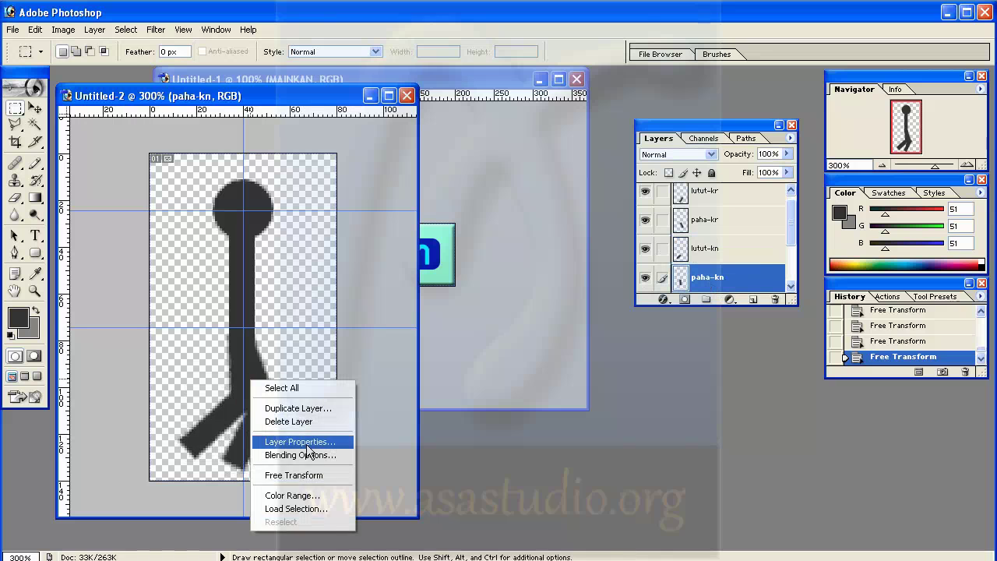
click(289, 472)
drag(242, 372, 243, 338)
drag(330, 396, 306, 441)
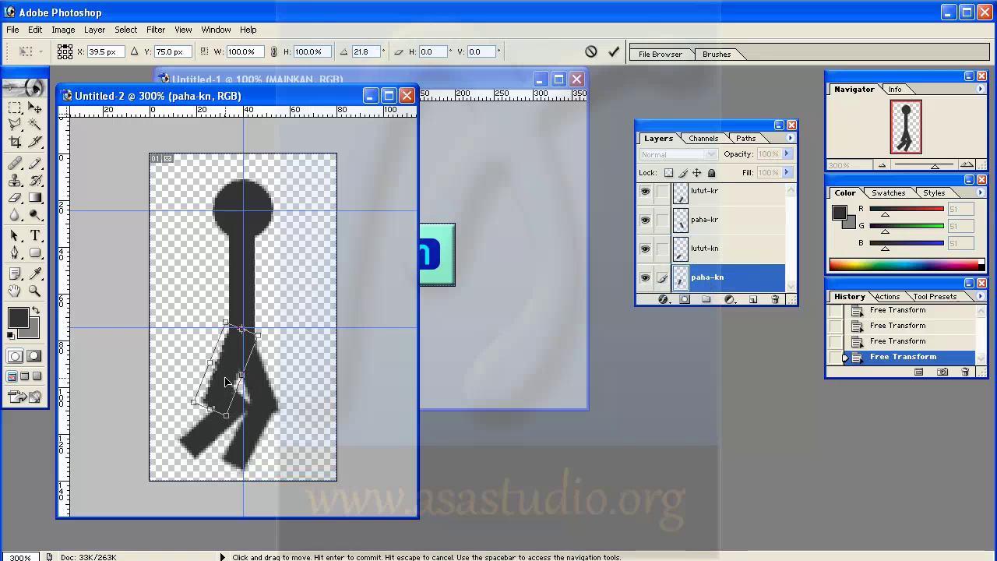
key(Return)
Nudge the lutut-kn lower leg backward and slightly down until it joins the lower end of the paha-kn thigh.
click(725, 251)
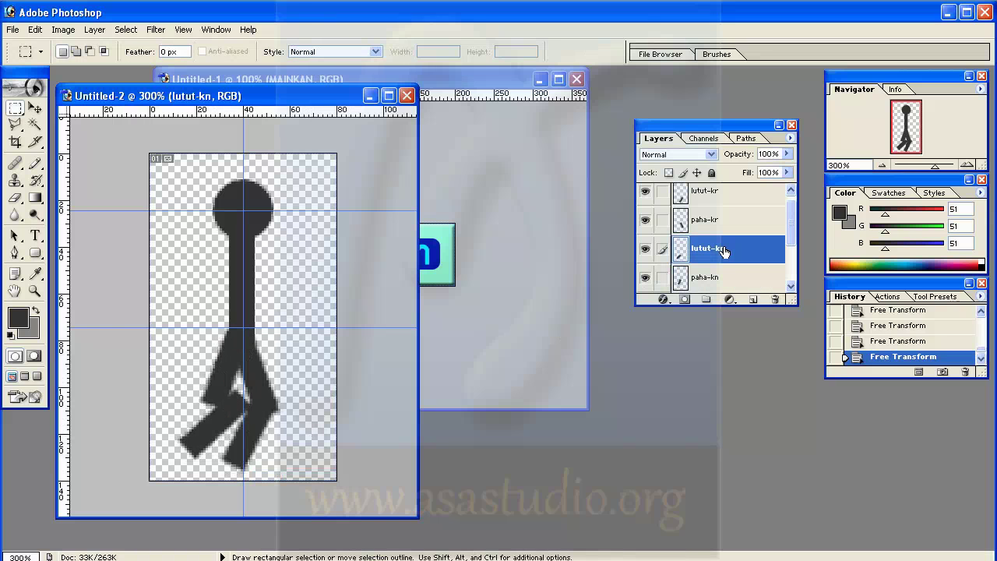
key(ctrl+Left)
key(ctrl+Left)
key(ctrl+Left)
key(ctrl+Left)
key(ctrl+Down)
key(ctrl+Down)
key(ctrl+Down)
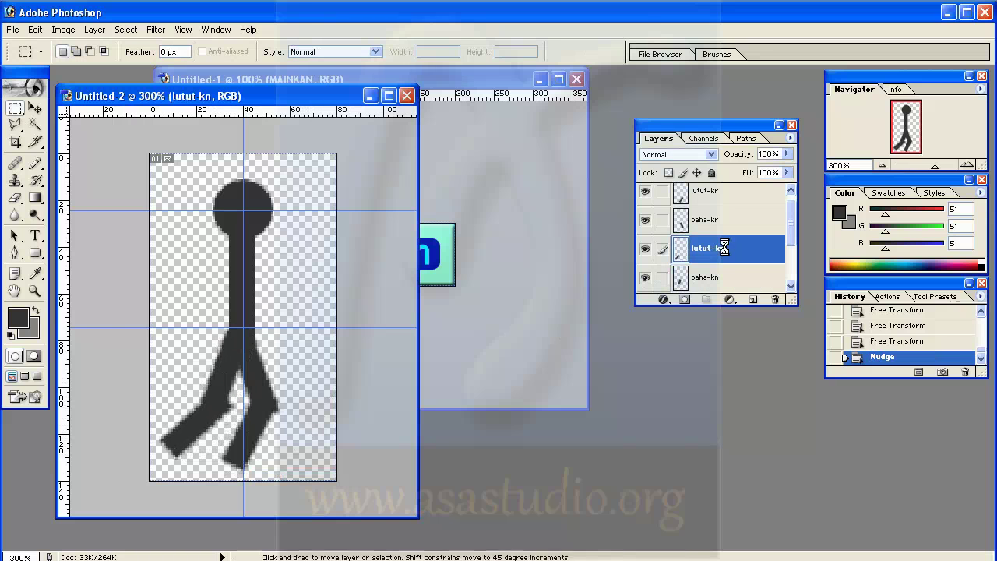
key(ctrl+Left)
key(ctrl+Up)
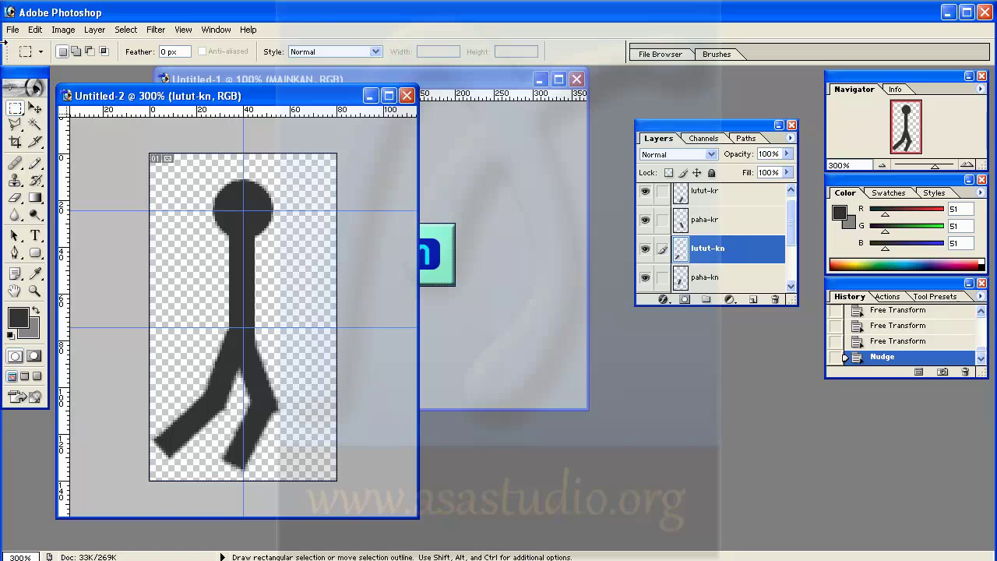
Export the new pose for the web as a PNG-24 with transparency, saved as seri2.png in the gambar folder.
click(13, 30)
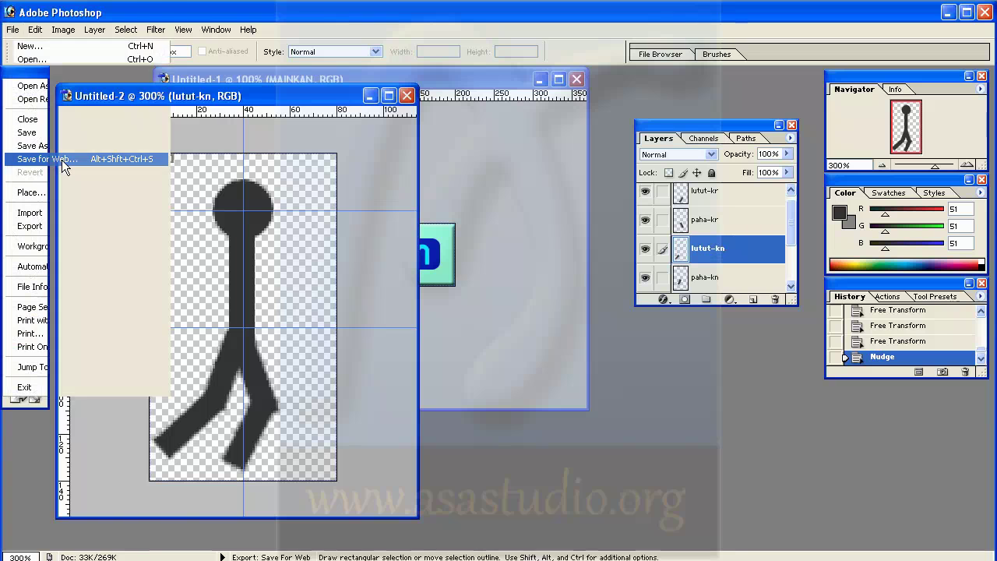
click(47, 159)
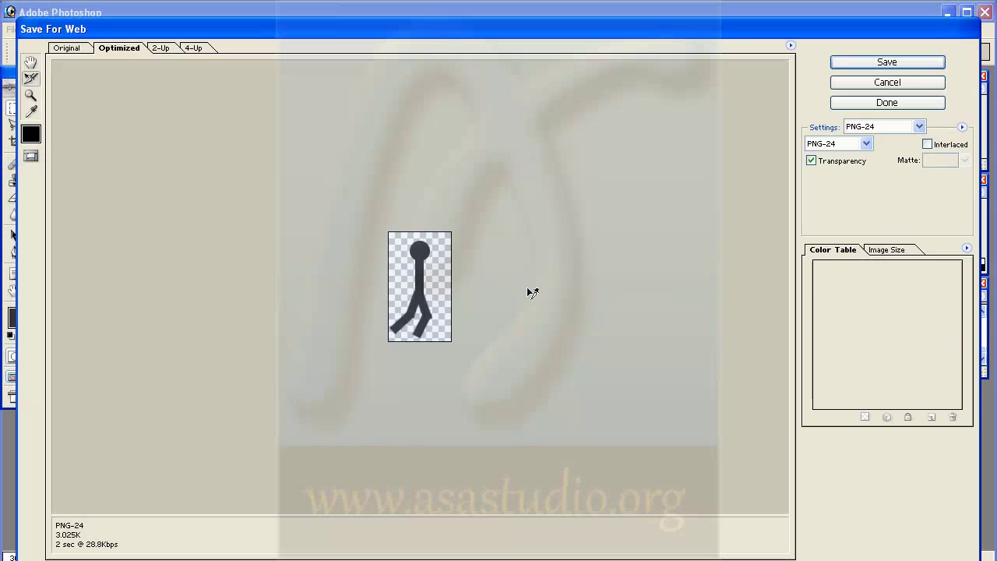
click(886, 62)
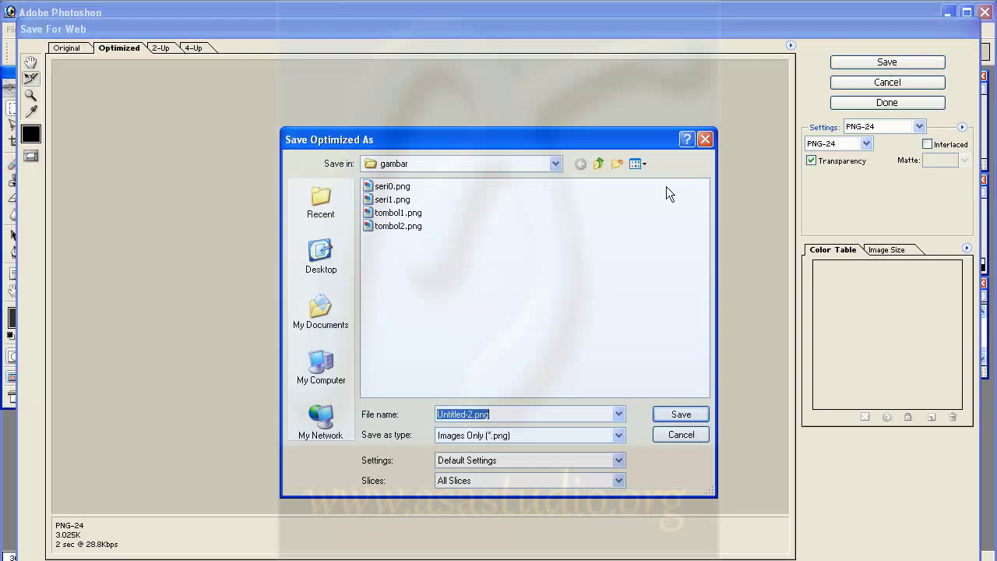
click(390, 200)
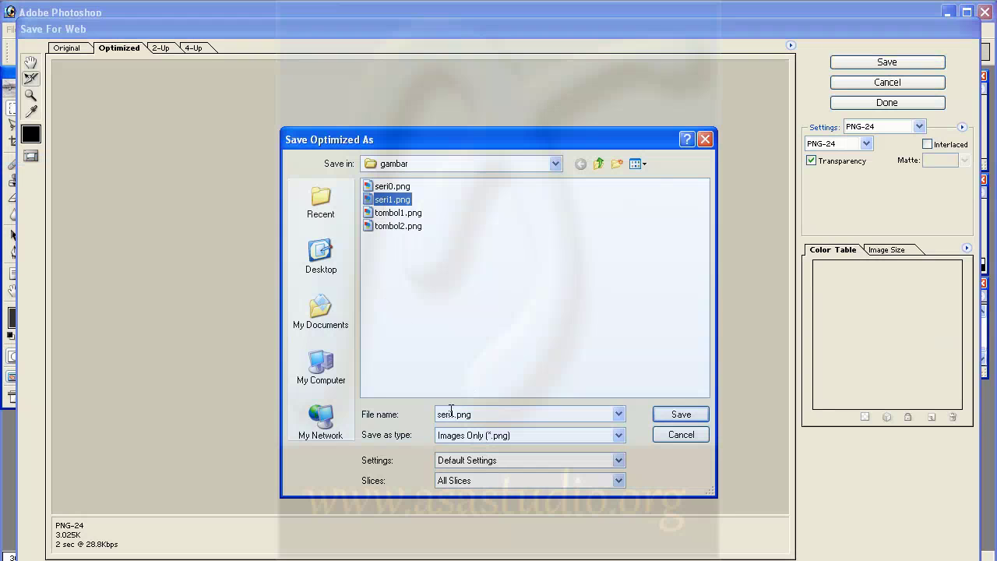
double_click(451, 413)
click(451, 414)
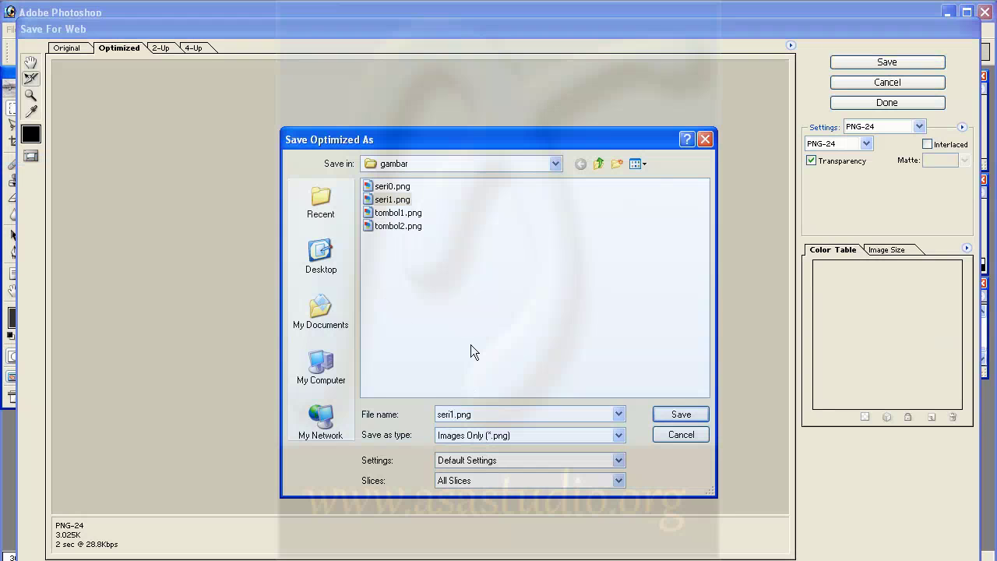
text(2)
click(678, 413)
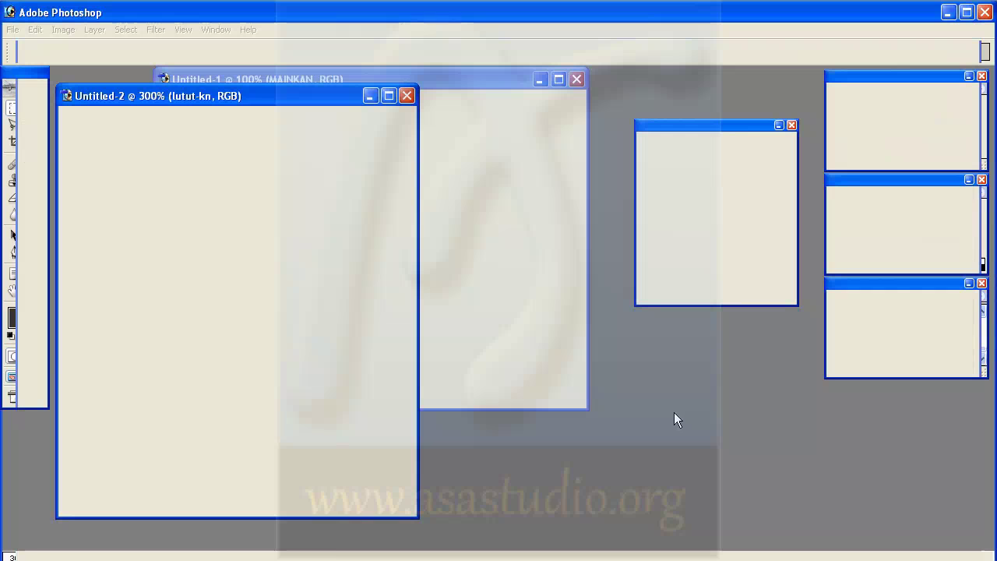